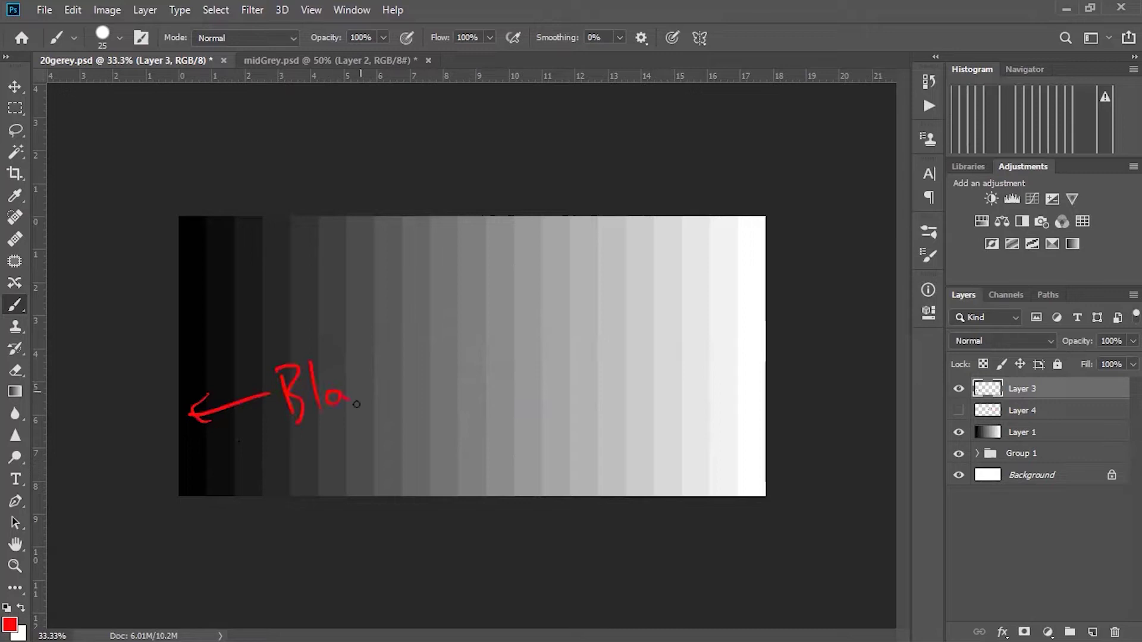
# Step: Draw a long red arrow from the dark bars toward the light ones and label the lightest bar White with an arrow
pyautogui.moveTo(282, 291)
pyautogui.mouseDown()
pyautogui.moveTo(614, 296)
pyautogui.moveTo(615, 308)
pyautogui.mouseUp()
pyautogui.moveTo(749, 352); pyautogui.dragTo(690, 398)
pyautogui.moveTo(596, 401); pyautogui.dragTo(625, 426)
pyautogui.moveTo(635, 386)
pyautogui.mouseDown()
pyautogui.moveTo(670, 425)
pyautogui.moveTo(719, 427)
pyautogui.mouseUp()
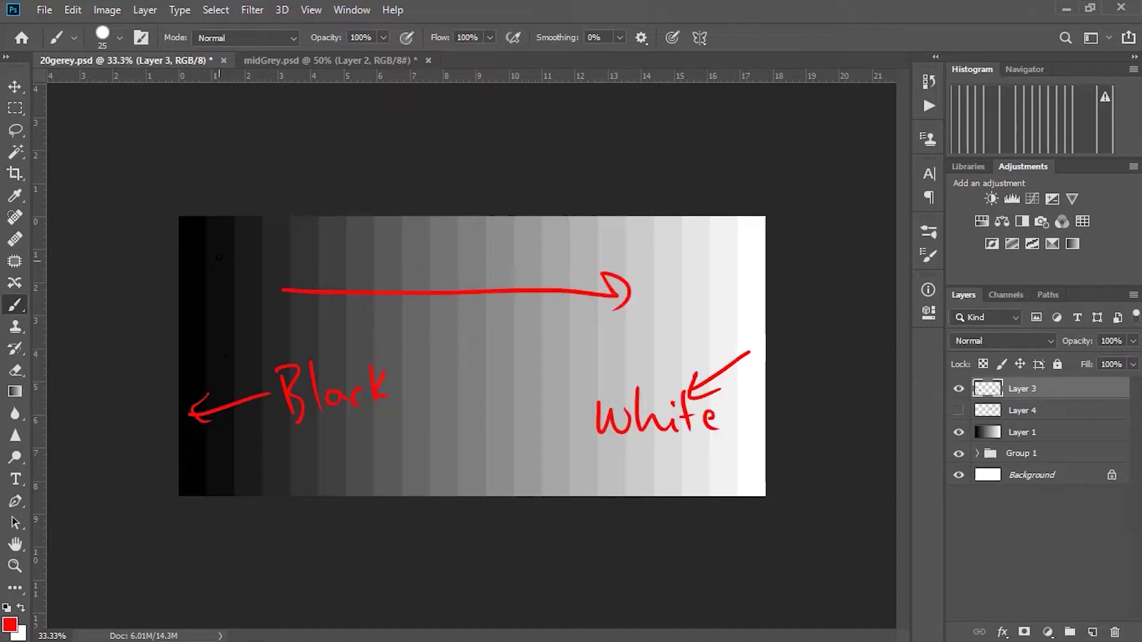
# Step: Handwrite percentage marks across the bars: 5%, 10 and 15 near black, 50 with an arrow mid-way, and one at the white end
pyautogui.moveTo(213, 266); pyautogui.dragTo(210, 297)
pyautogui.moveTo(214, 268)
pyautogui.mouseDown()
pyautogui.moveTo(225, 300)
pyautogui.moveTo(252, 249)
pyautogui.mouseUp()
pyautogui.moveTo(273, 243); pyautogui.dragTo(271, 258)
pyautogui.moveTo(467, 239); pyautogui.dragTo(459, 264)
pyautogui.moveTo(475, 244); pyautogui.dragTo(507, 234)
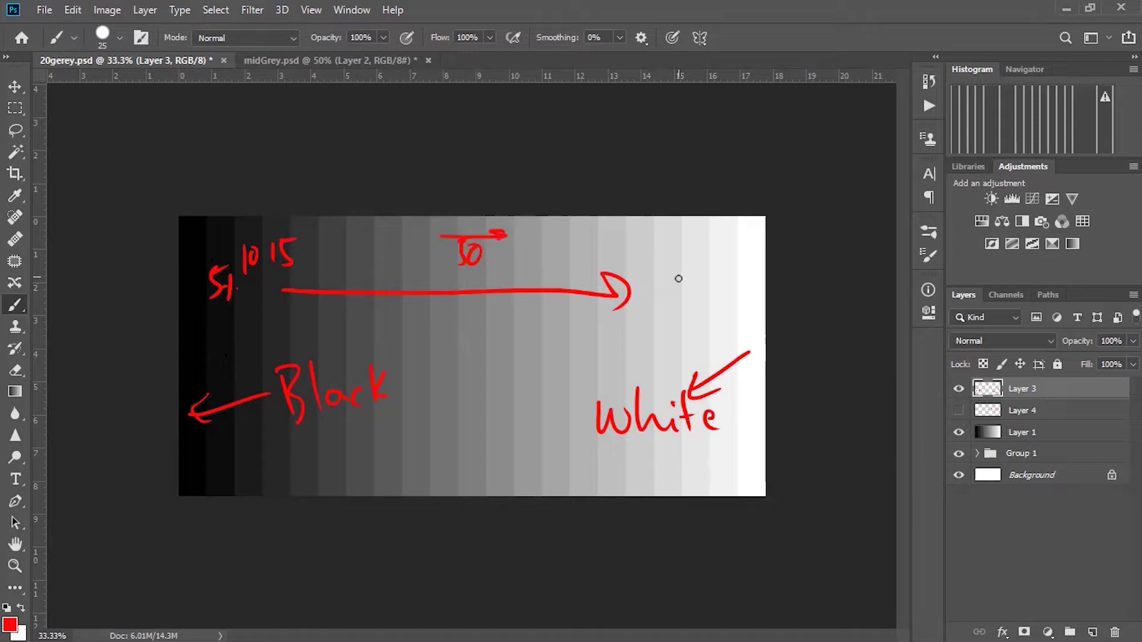
pyautogui.moveTo(716, 243); pyautogui.dragTo(712, 263)
pyautogui.moveTo(729, 244)
pyautogui.mouseDown()
pyautogui.moveTo(725, 266)
pyautogui.moveTo(740, 239)
pyautogui.mouseUp()
pyautogui.moveTo(744, 250); pyautogui.dragTo(750, 269)
pyautogui.moveTo(762, 253); pyautogui.dragTo(762, 269)
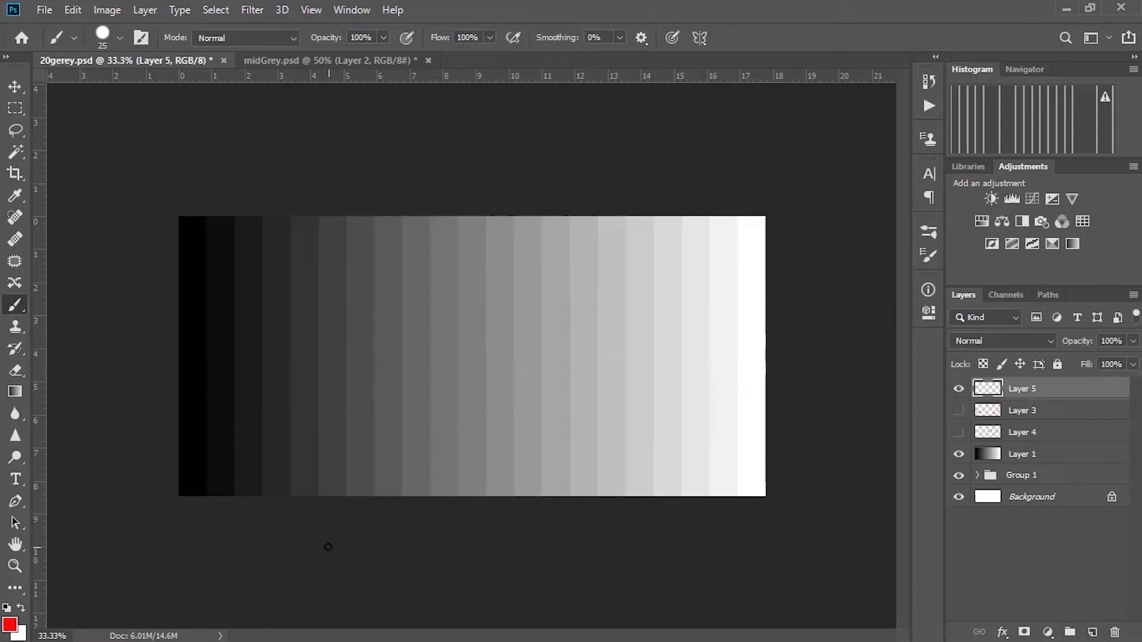
# Step: Select Layer 1 and open it in the Camera Raw filter
pyautogui.hotkey('alt', '[')
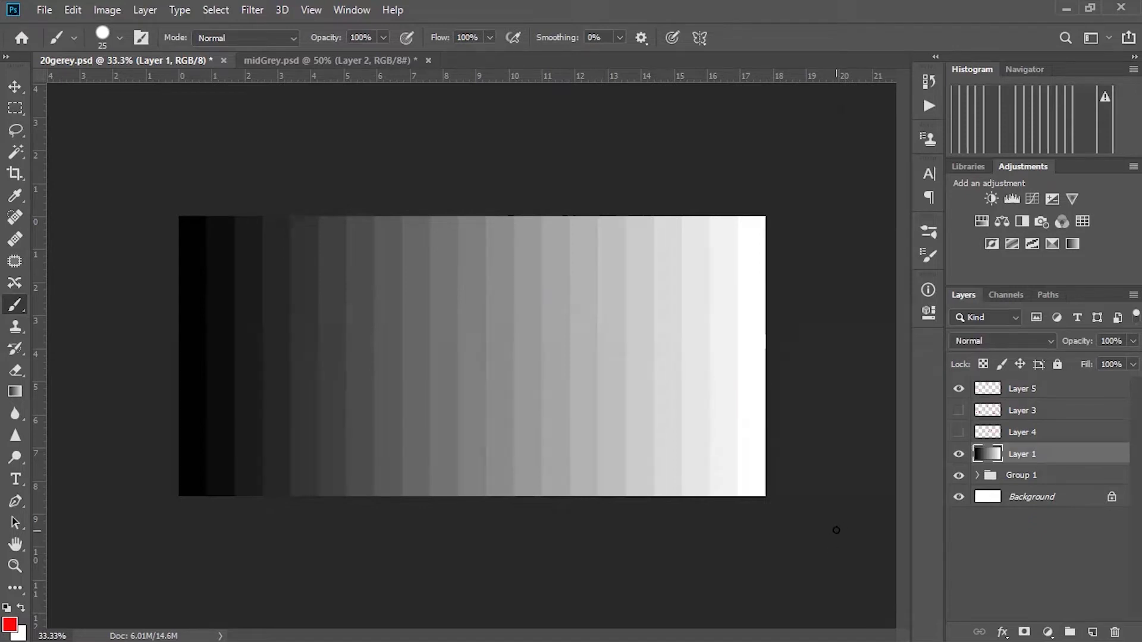
pyautogui.hotkey('ctrl', 'shift', 'a')
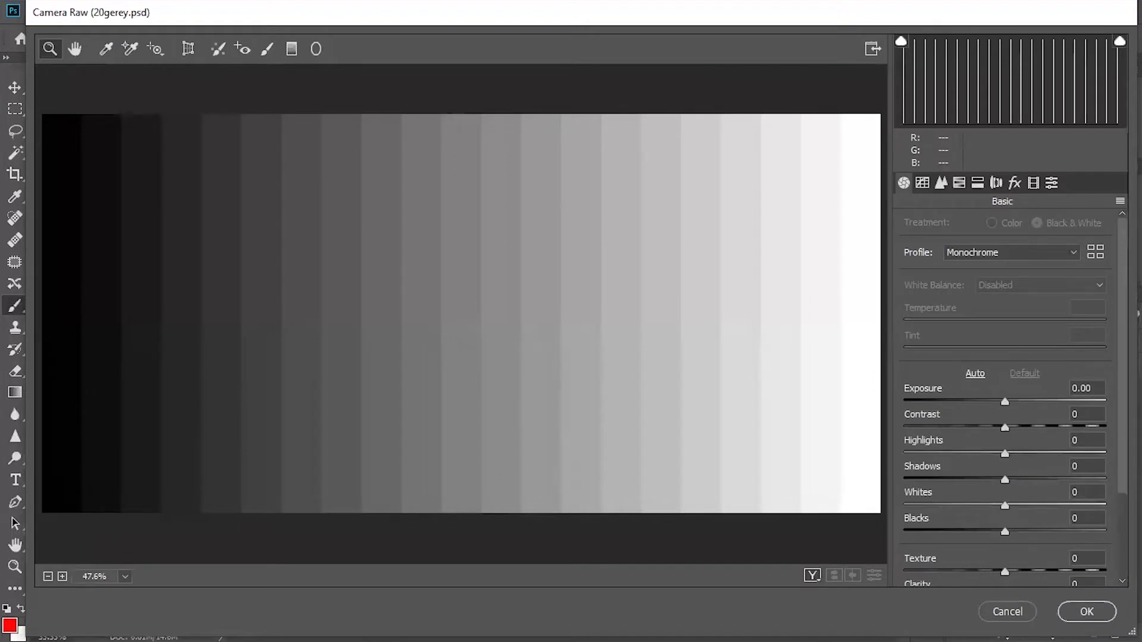
# Step: Try an exposure of +2.45 on the greyscale bars and reset it to 0
pyautogui.scroll(-3, 999, 330)
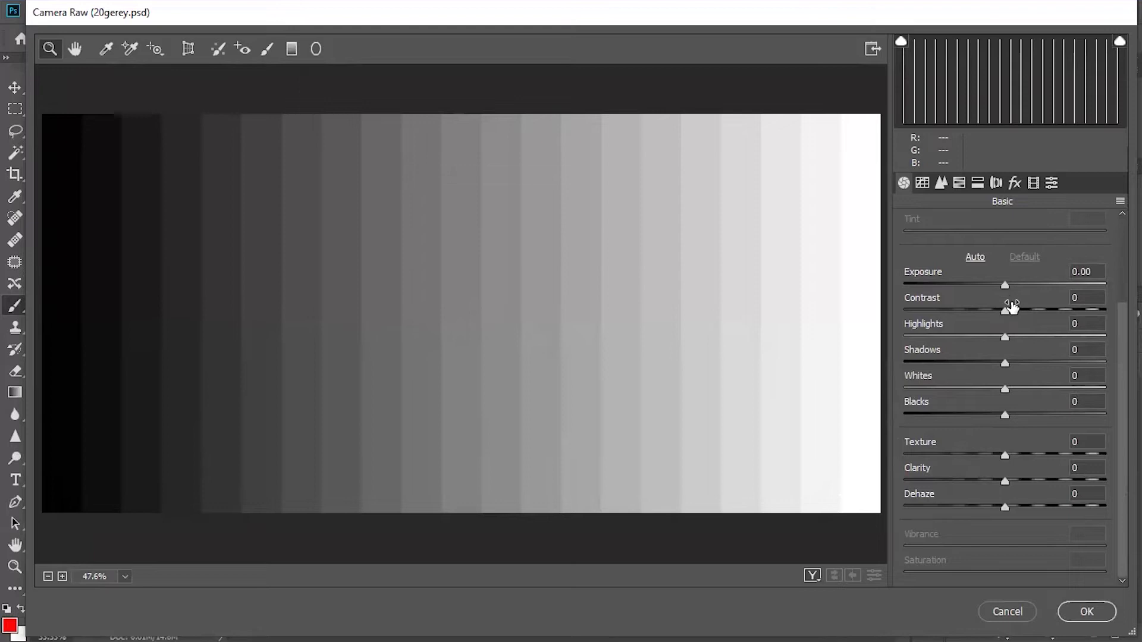
pyautogui.moveTo(1008, 287); pyautogui.dragTo(1054, 286)
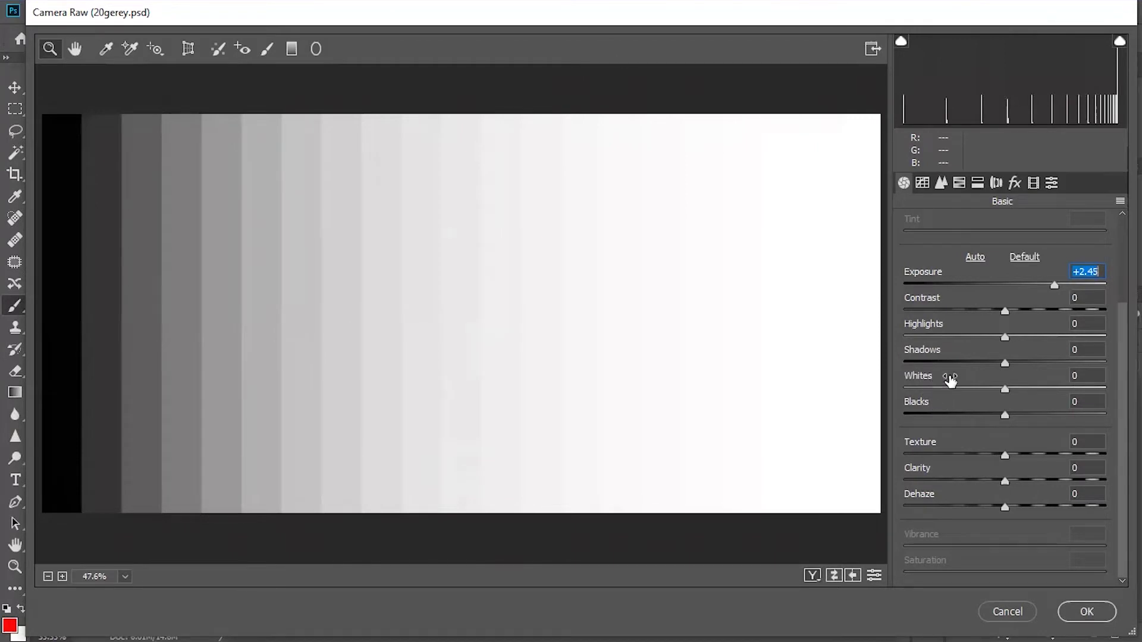
pyautogui.moveTo(1038, 284); pyautogui.dragTo(1003, 288)
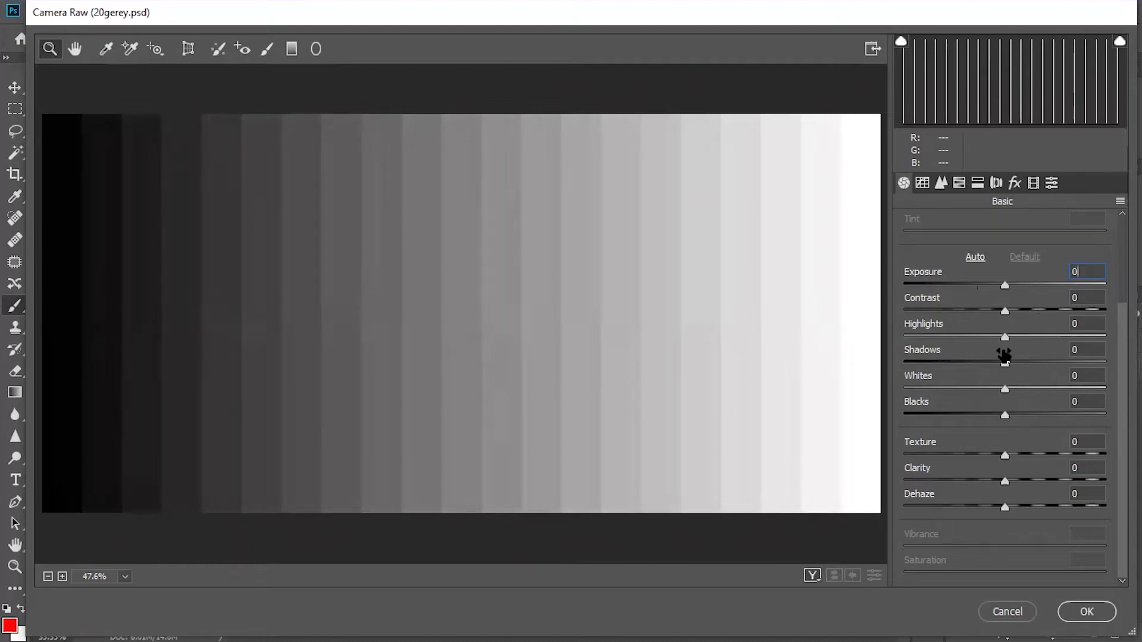
pyautogui.press('Tab')
pyautogui.scroll(2, 1110, 308)
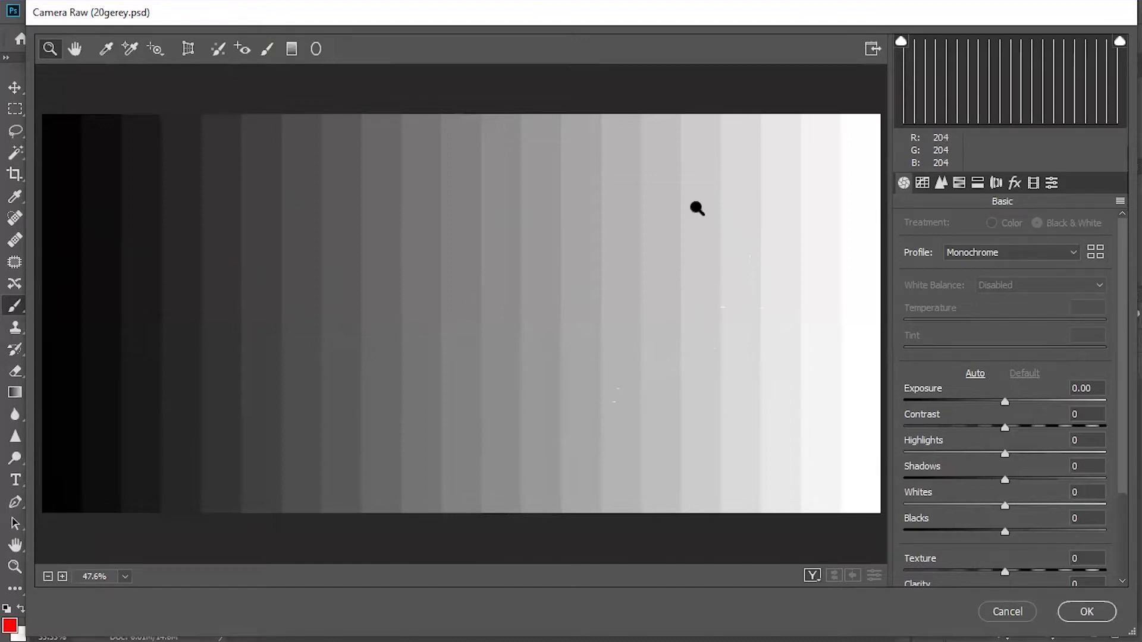
# Step: Mark the light-grey bars with a red box and label it ~75%
pyautogui.press('k')
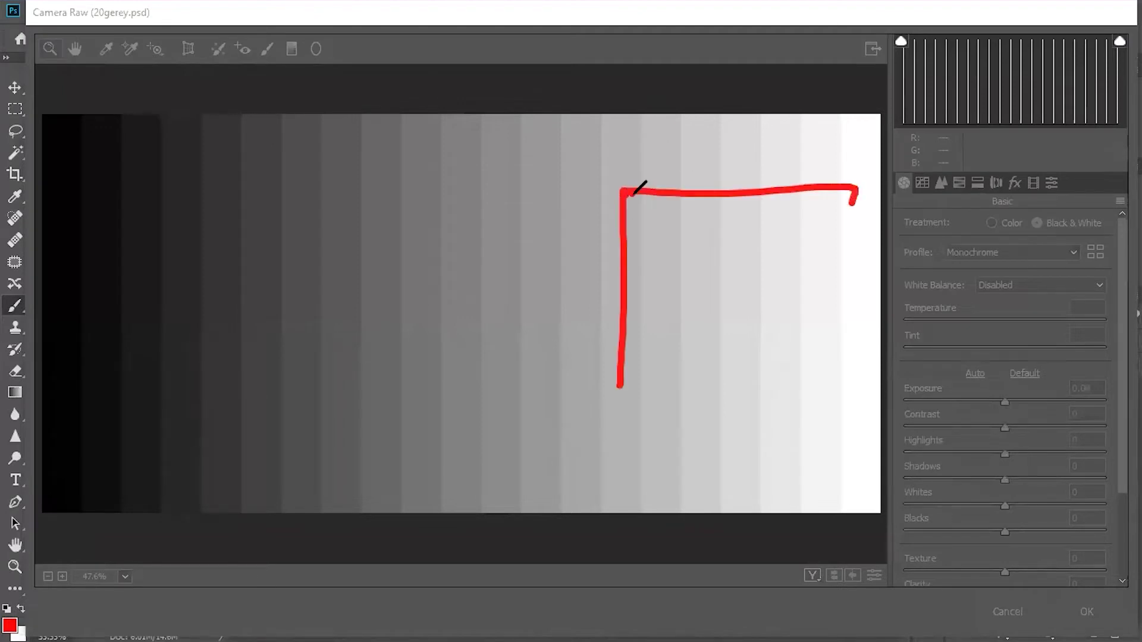
pyautogui.moveTo(621, 416); pyautogui.dragTo(861, 398)
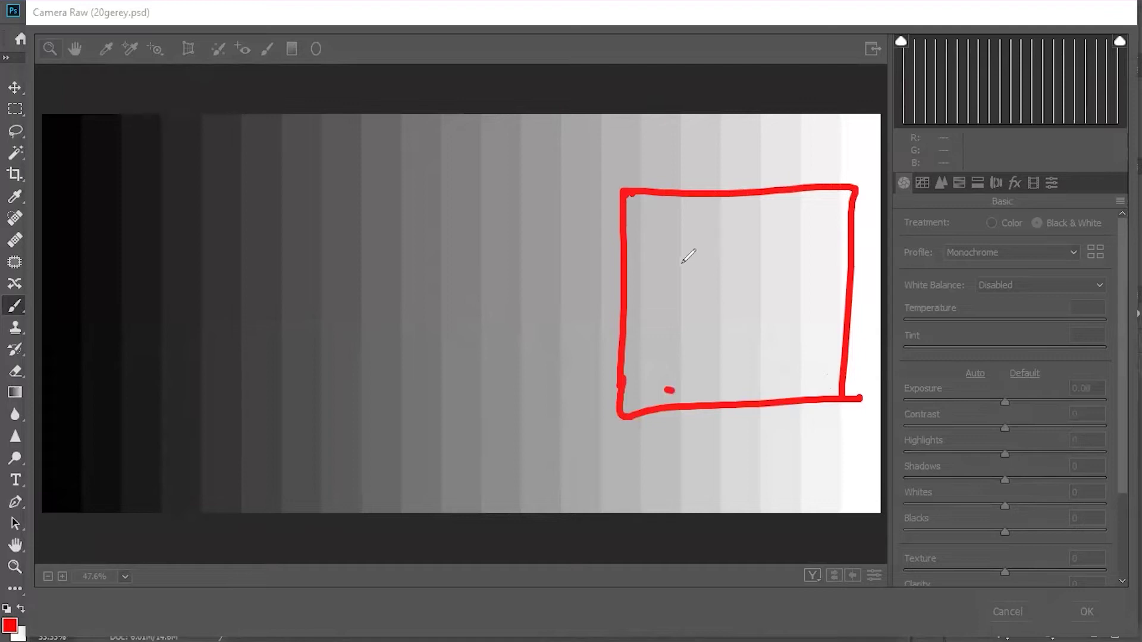
pyautogui.moveTo(652, 298)
pyautogui.mouseDown()
pyautogui.moveTo(706, 281)
pyautogui.moveTo(720, 313)
pyautogui.mouseUp()
pyautogui.moveTo(758, 272)
pyautogui.mouseDown()
pyautogui.moveTo(746, 318)
pyautogui.moveTo(785, 292)
pyautogui.mouseUp()
pyautogui.moveTo(805, 278); pyautogui.dragTo(790, 322)
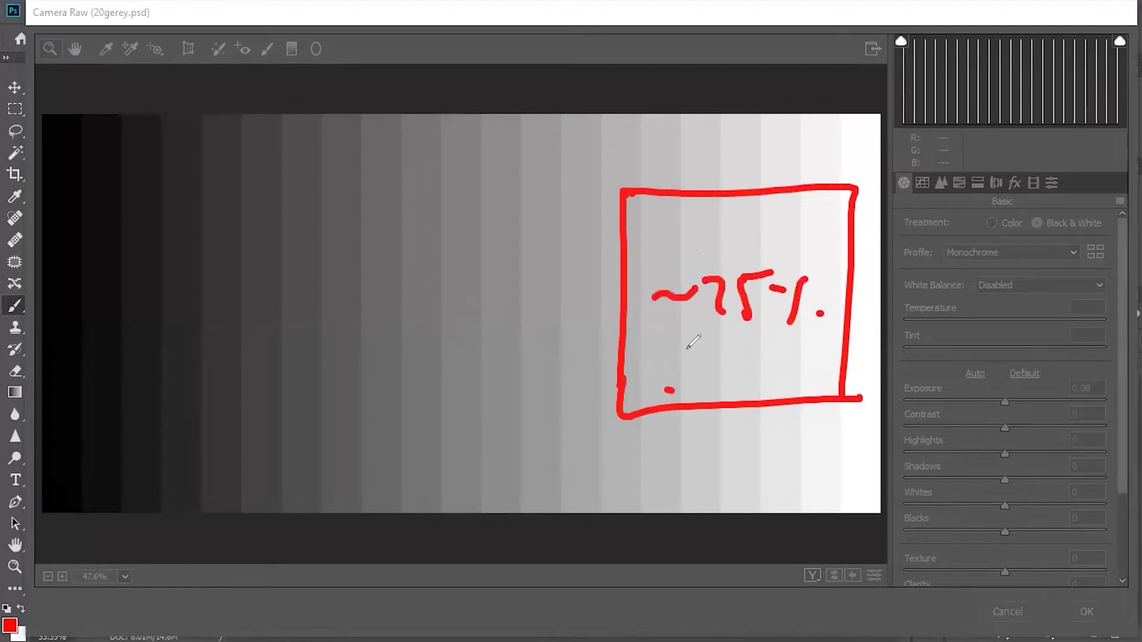
# Step: Mark the dark bars with a red box labelled 0-30%, and clear the annotations
pyautogui.moveTo(62, 202)
pyautogui.mouseDown()
pyautogui.moveTo(80, 365)
pyautogui.moveTo(280, 201)
pyautogui.moveTo(292, 386)
pyautogui.mouseUp()
pyautogui.moveTo(78, 360)
pyautogui.mouseDown()
pyautogui.moveTo(93, 430)
pyautogui.moveTo(292, 384)
pyautogui.mouseUp()
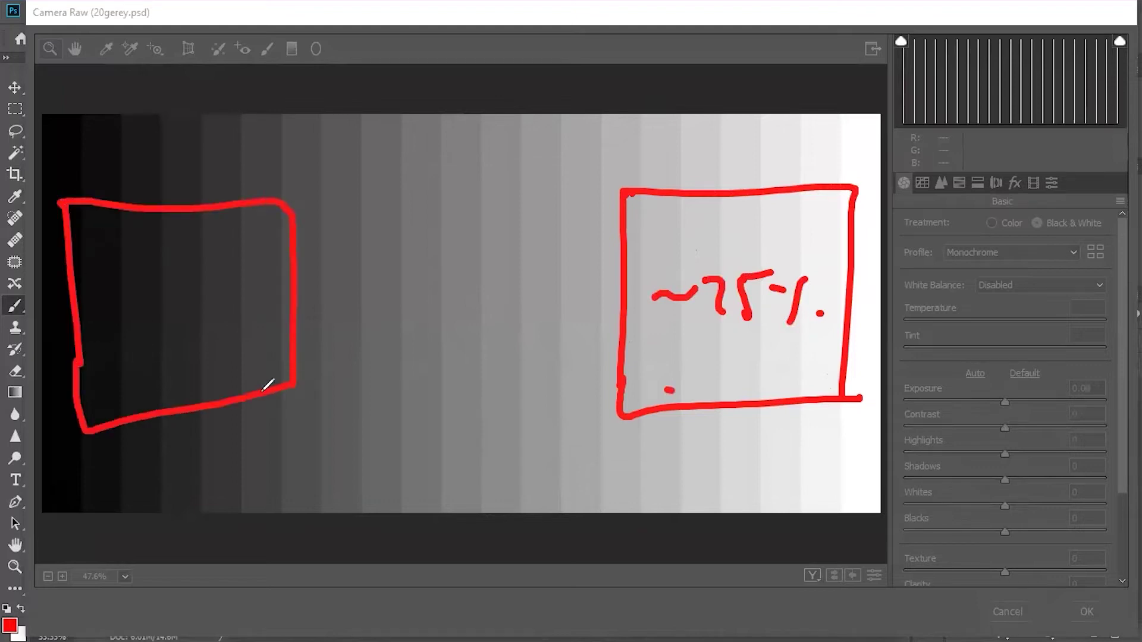
pyautogui.moveTo(123, 305); pyautogui.dragTo(126, 308)
pyautogui.moveTo(156, 306)
pyautogui.mouseDown()
pyautogui.moveTo(178, 303)
pyautogui.moveTo(193, 324)
pyautogui.moveTo(218, 293)
pyautogui.moveTo(257, 298)
pyautogui.mouseUp()
pyautogui.moveTo(264, 281); pyautogui.dragTo(258, 313)
pyautogui.click(277, 302)
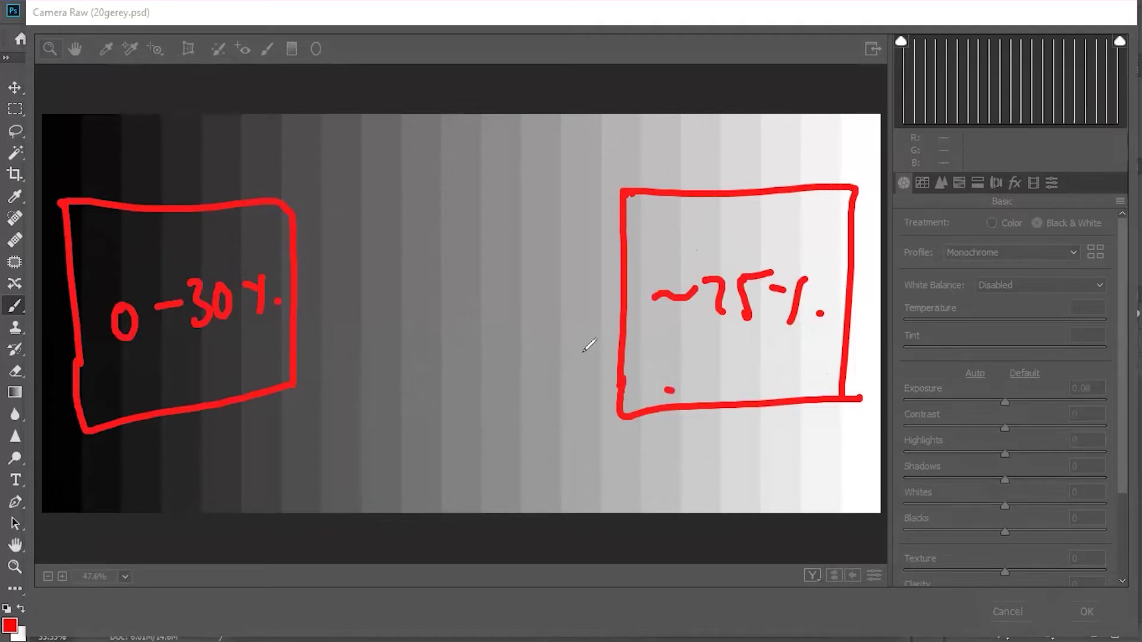
pyautogui.press('Escape')
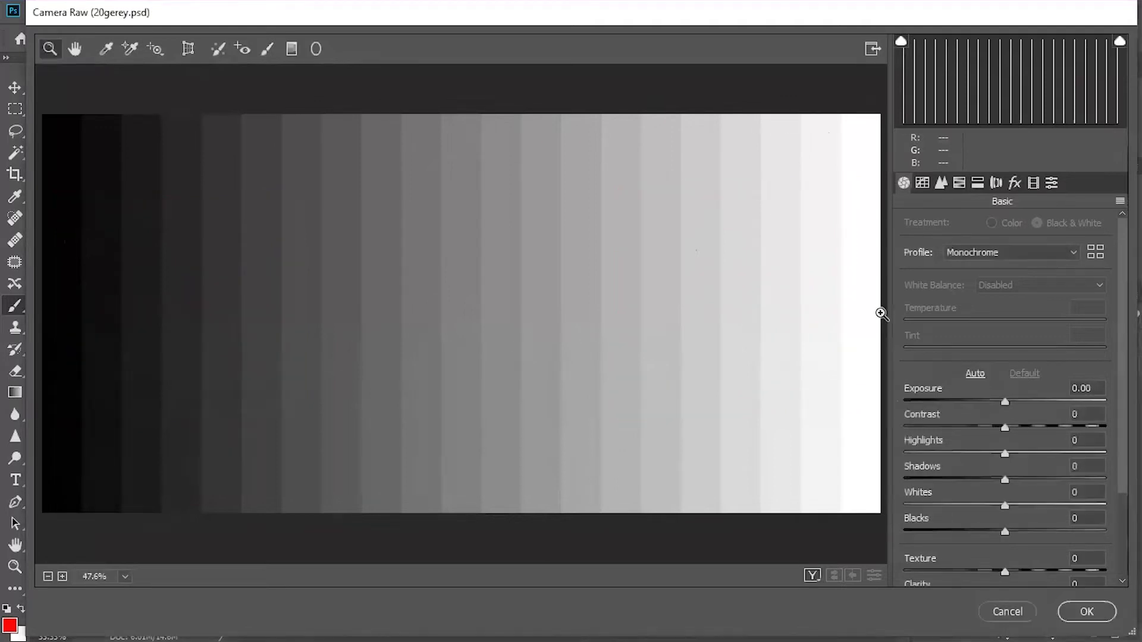
# Step: Raise the contrast to +57 and mark the middle grey bar with a vertical double arrow labelled 50%
pyautogui.moveTo(1005, 427); pyautogui.dragTo(1063, 428)
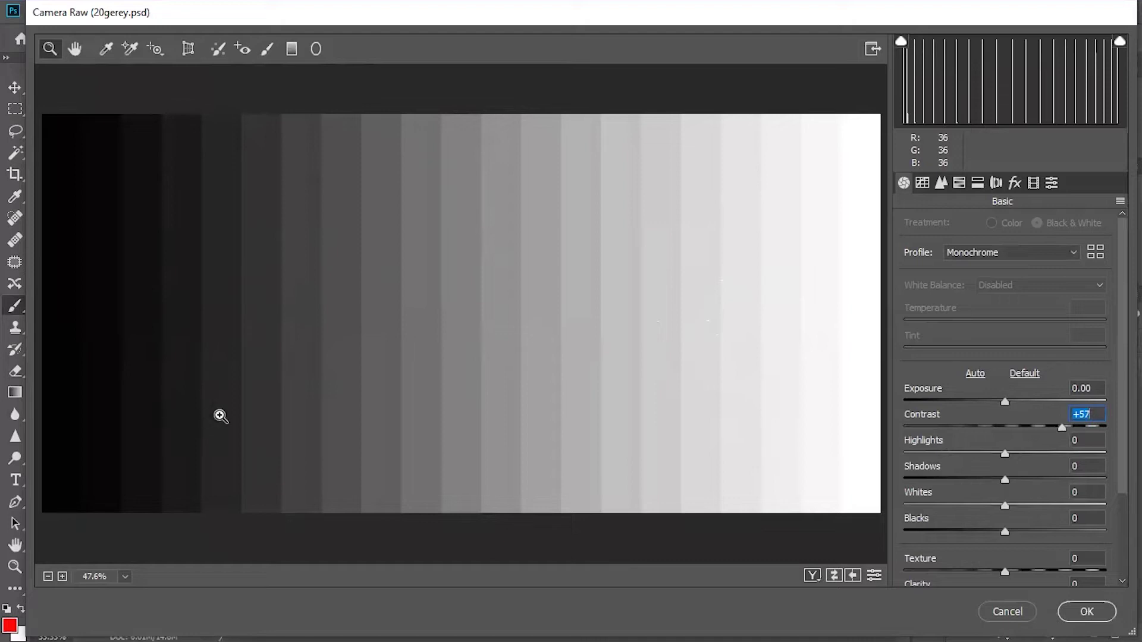
pyautogui.moveTo(461, 224); pyautogui.dragTo(473, 319)
pyautogui.moveTo(461, 243); pyautogui.dragTo(450, 241)
pyautogui.moveTo(467, 308); pyautogui.dragTo(482, 312)
pyautogui.moveTo(505, 255)
pyautogui.mouseDown()
pyautogui.moveTo(487, 276)
pyautogui.moveTo(516, 265)
pyautogui.mouseUp()
pyautogui.moveTo(555, 285)
pyautogui.mouseDown()
pyautogui.moveTo(565, 251)
pyautogui.moveTo(553, 271)
pyautogui.mouseUp()
pyautogui.moveTo(557, 281); pyautogui.dragTo(553, 299)
pyautogui.click(572, 284)
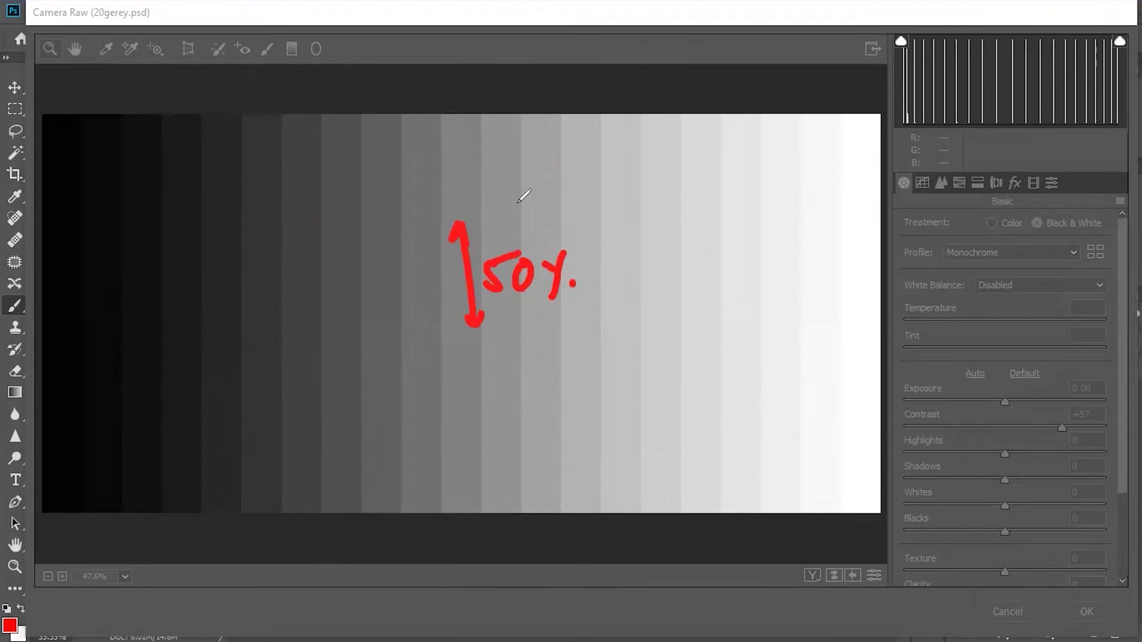
# Step: Draw arrows outward from the middle grey toward the light and dark bars, and clear the annotations
pyautogui.moveTo(496, 193)
pyautogui.mouseDown()
pyautogui.moveTo(623, 189)
pyautogui.moveTo(604, 208)
pyautogui.mouseUp()
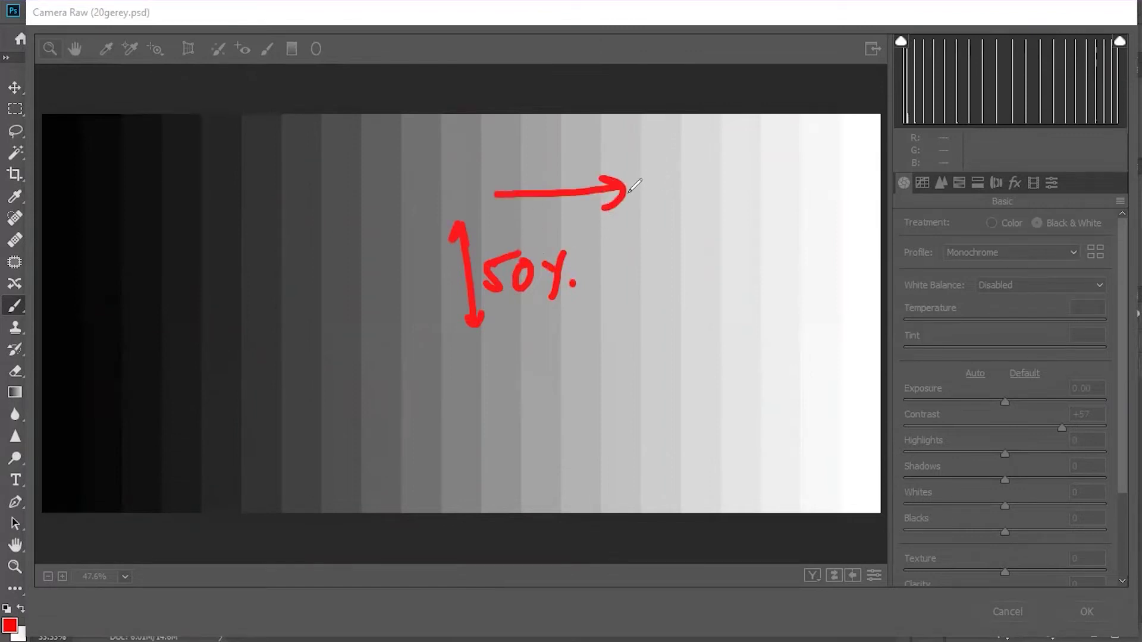
pyautogui.moveTo(414, 194)
pyautogui.mouseDown()
pyautogui.moveTo(298, 200)
pyautogui.moveTo(325, 219)
pyautogui.mouseUp()
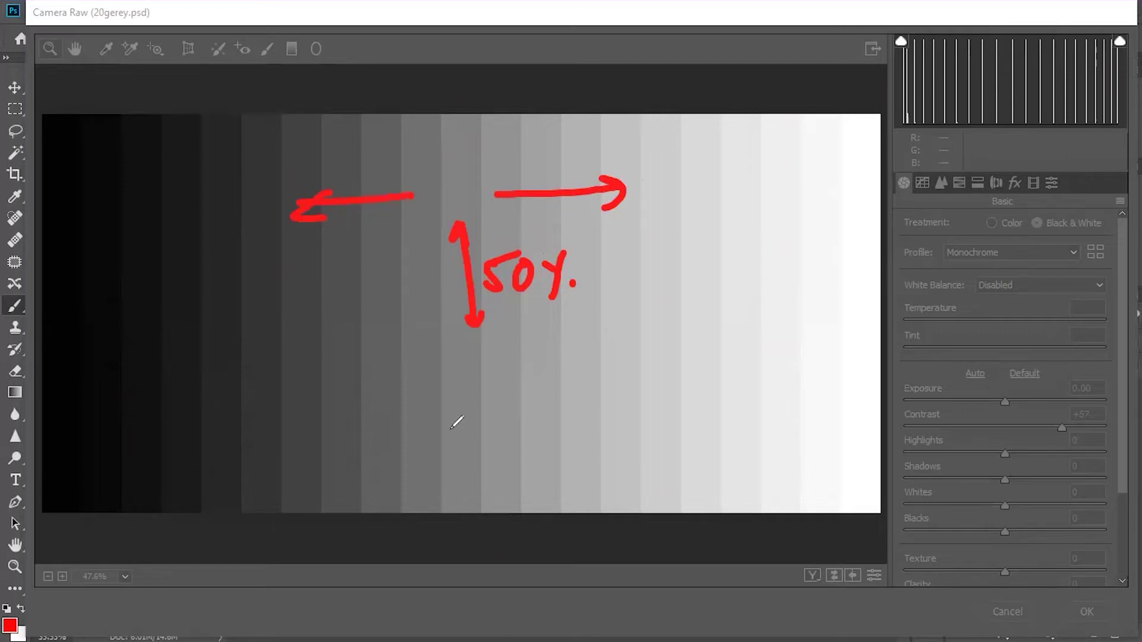
pyautogui.press('Escape')
# Step: Lower the contrast to -68 and swap the before and after settings
pyautogui.moveTo(1061, 428); pyautogui.dragTo(931, 448)
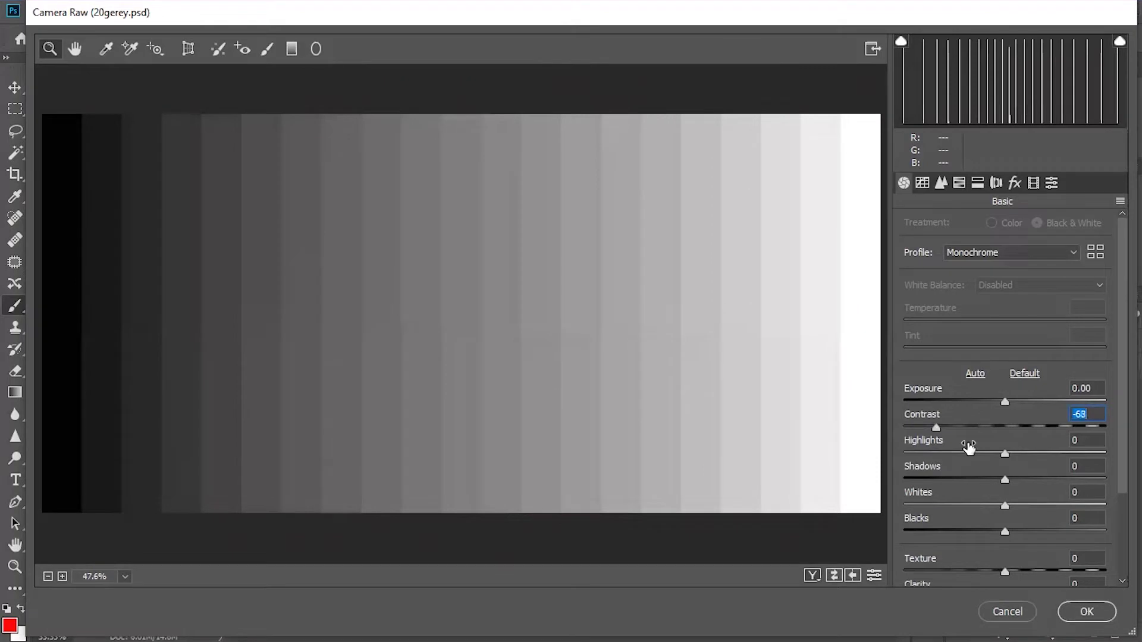
pyautogui.click(834, 576)
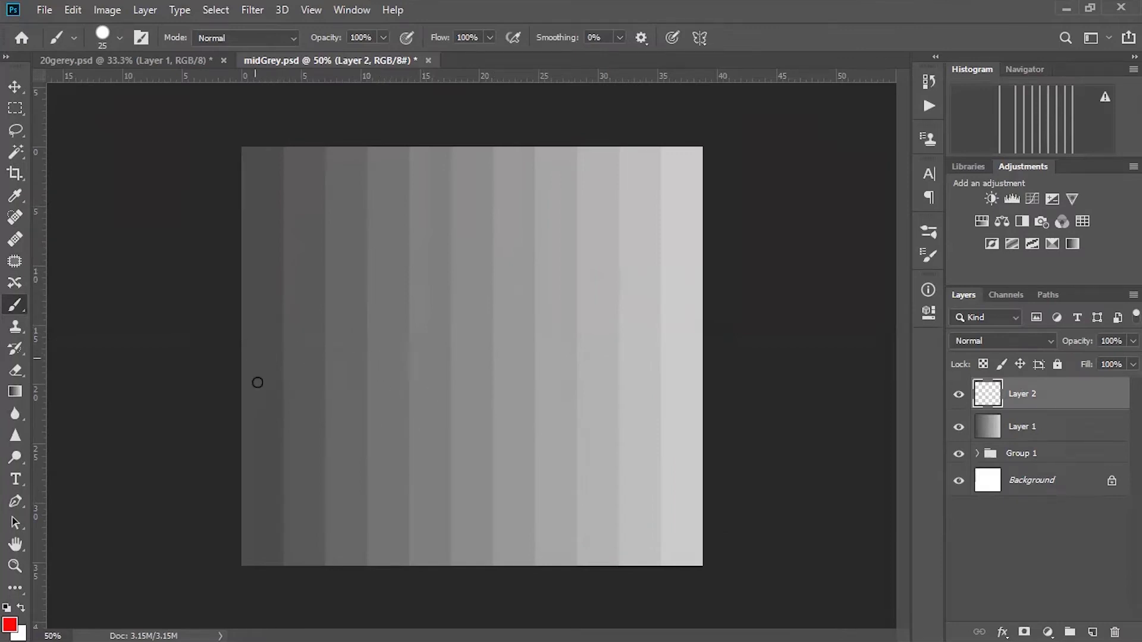
# Step: In midGrey.psd, handwrite 30% on the darkest bars and 80% on the lightest bars in red on Layer 2
pyautogui.moveTo(256, 356); pyautogui.dragTo(311, 377)
pyautogui.click(295, 354)
pyautogui.moveTo(647, 321); pyautogui.dragTo(684, 317)
pyautogui.moveTo(696, 316); pyautogui.dragTo(690, 341)
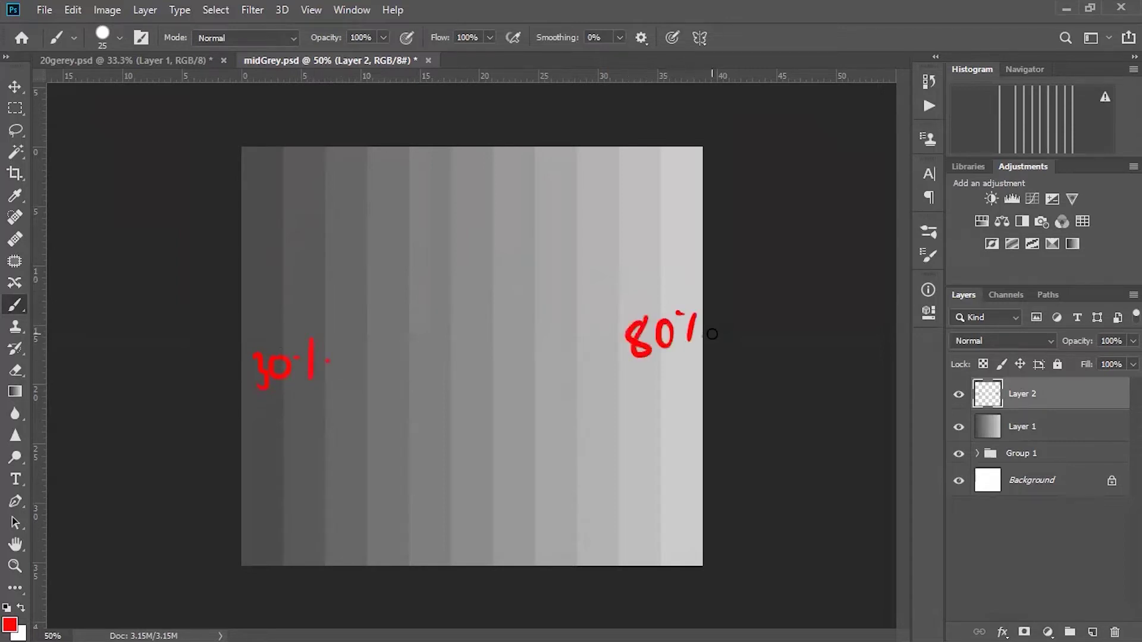
# Step: Draw an arrow to the darkest bar labelled Black with an X, and another arrow toward the lightest bar
pyautogui.moveTo(309, 252)
pyautogui.mouseDown()
pyautogui.moveTo(266, 255)
pyautogui.moveTo(291, 276)
pyautogui.mouseUp()
pyautogui.moveTo(324, 225)
pyautogui.mouseDown()
pyautogui.moveTo(332, 261)
pyautogui.moveTo(351, 271)
pyautogui.moveTo(435, 217)
pyautogui.moveTo(494, 209)
pyautogui.moveTo(470, 243)
pyautogui.mouseUp()
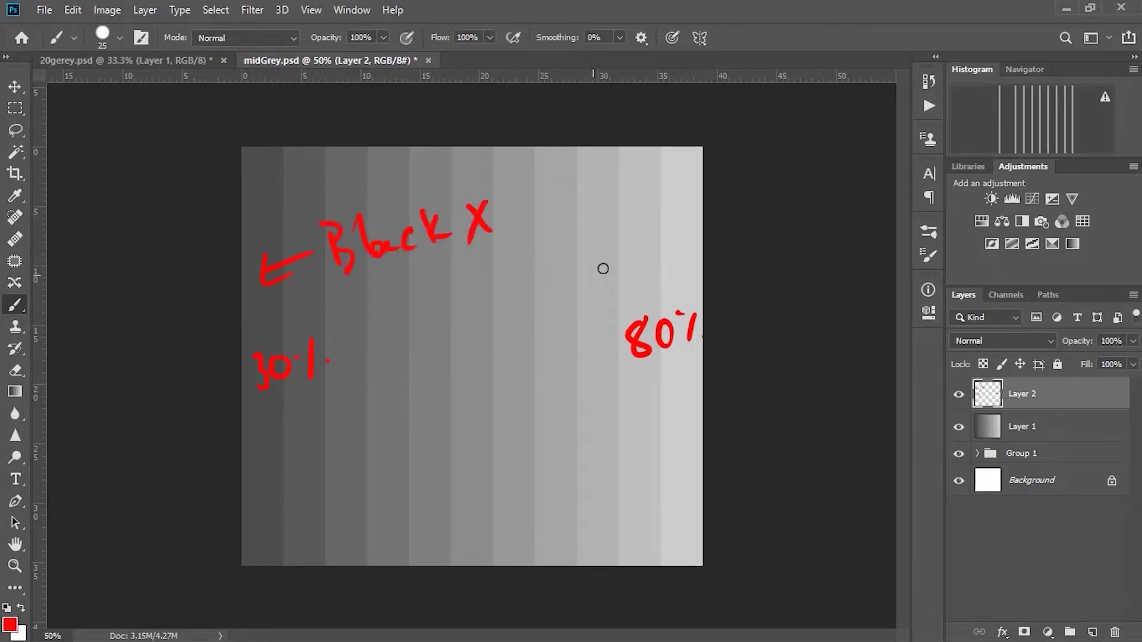
pyautogui.moveTo(615, 270); pyautogui.dragTo(677, 246)
pyautogui.moveTo(657, 246); pyautogui.dragTo(676, 263)
pyautogui.click(588, 296)
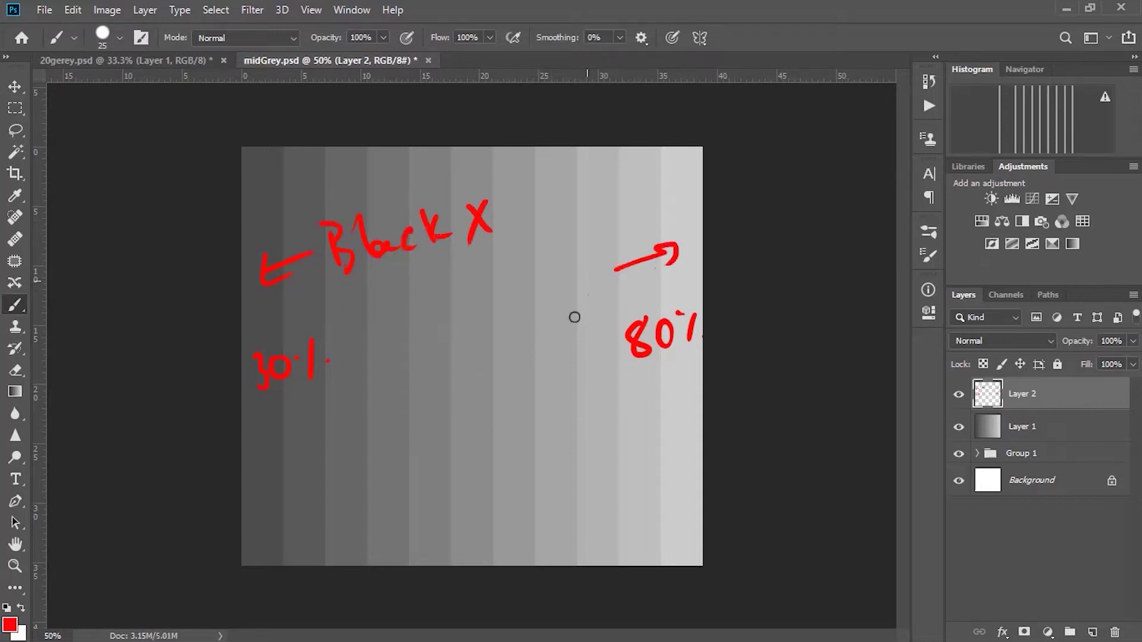
# Step: Hide Layer 2 and add a Brightness/Contrast adjustment layer with the contrast raised to maximum
pyautogui.click(958, 393)
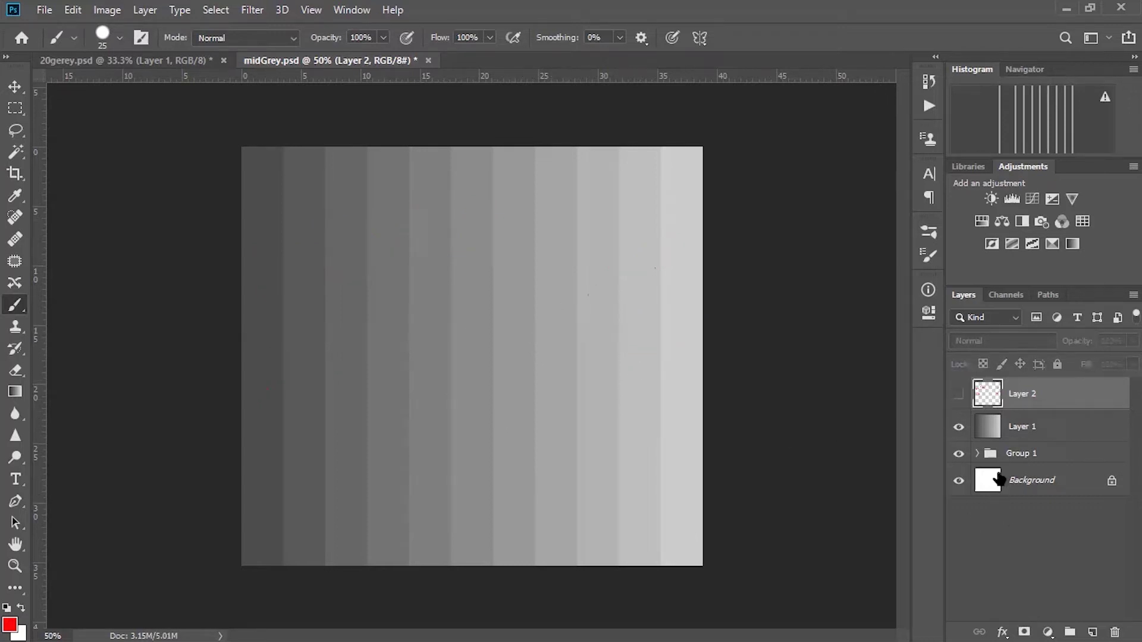
pyautogui.click(1047, 631)
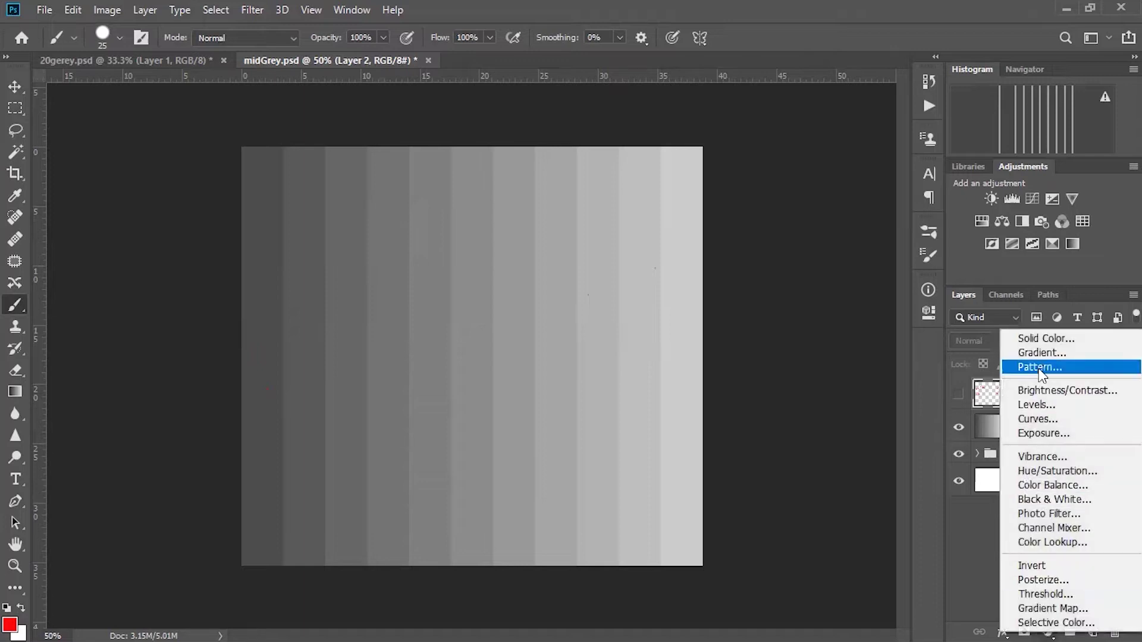
pyautogui.click(1053, 393)
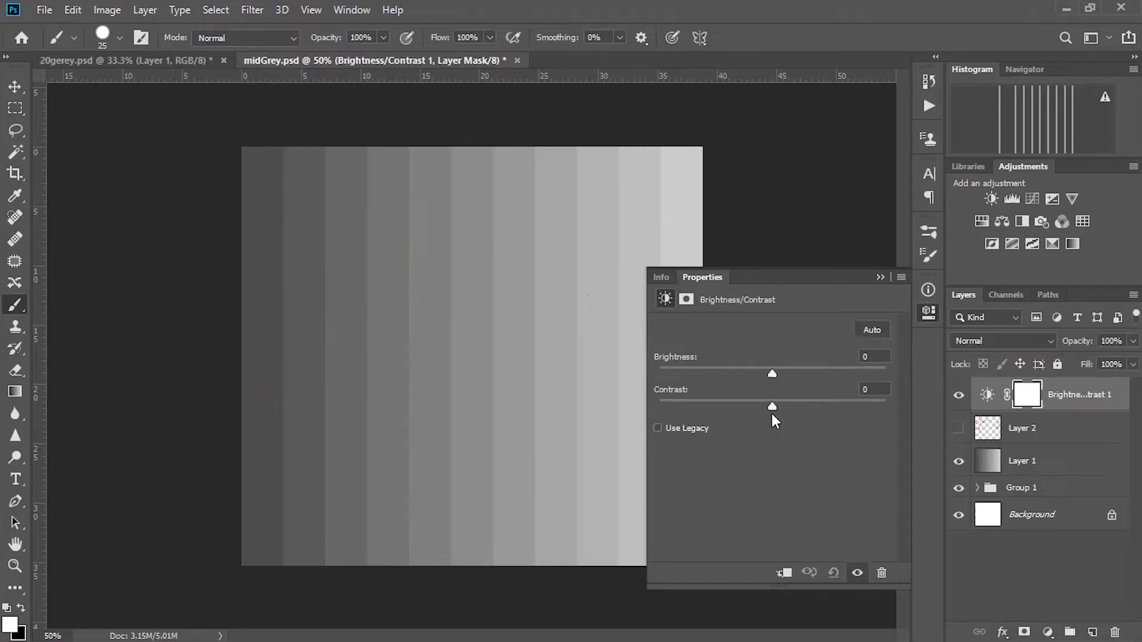
pyautogui.moveTo(772, 408); pyautogui.dragTo(887, 410)
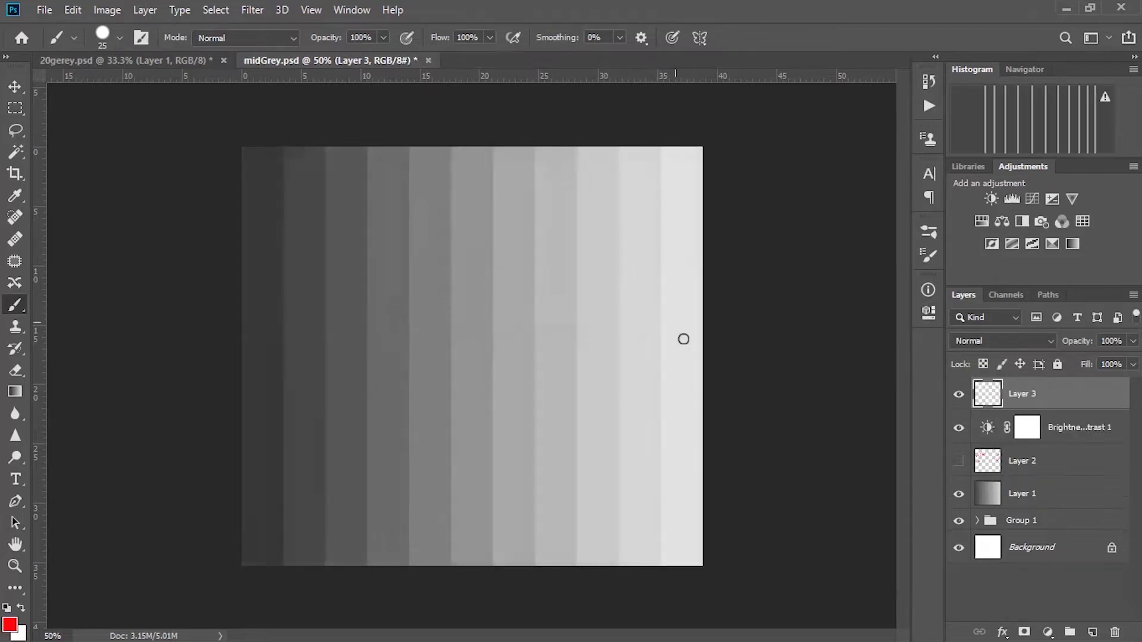
# Step: On Layer 3, draw red arrows toward the lightest and darkest bars and add a small circle above each arrow
pyautogui.moveTo(621, 431)
pyautogui.mouseDown()
pyautogui.moveTo(684, 360)
pyautogui.moveTo(665, 360)
pyautogui.mouseUp()
pyautogui.moveTo(269, 446)
pyautogui.mouseDown()
pyautogui.moveTo(341, 413)
pyautogui.moveTo(292, 454)
pyautogui.mouseUp()
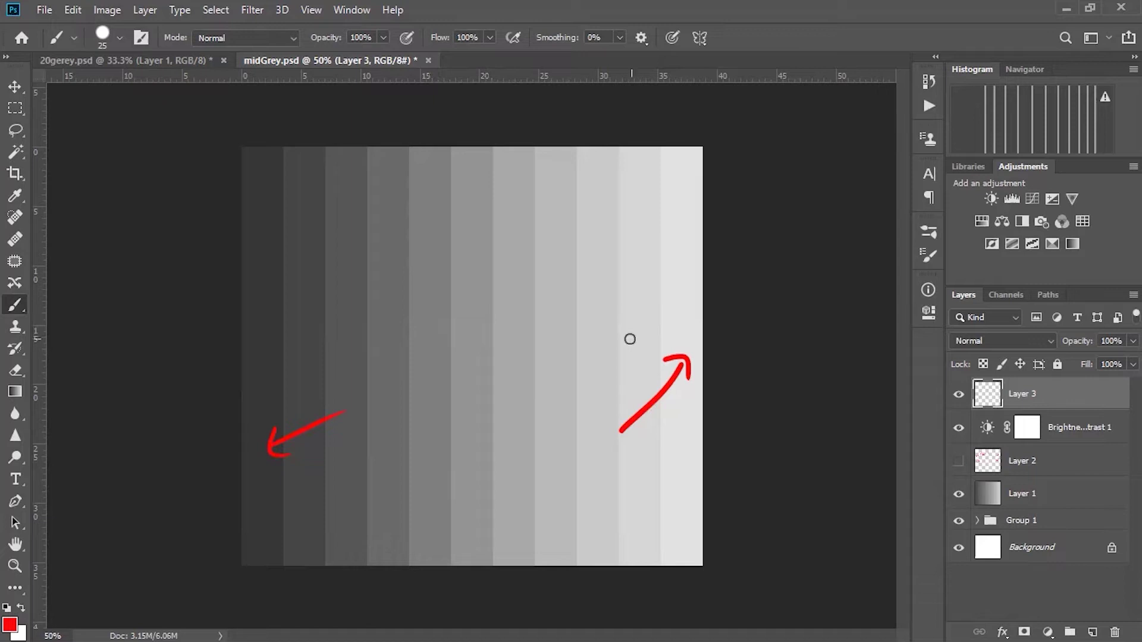
pyautogui.moveTo(671, 301); pyautogui.dragTo(674, 300)
pyautogui.moveTo(273, 352); pyautogui.dragTo(280, 383)
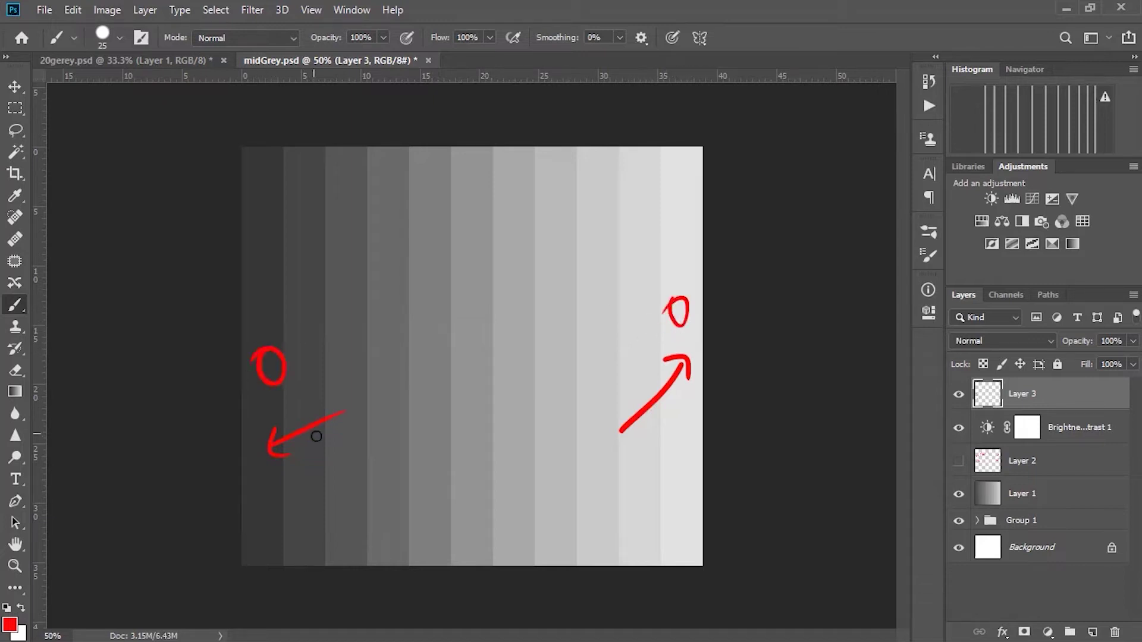
# Step: Hide Layer 3 and add a second Brightness/Contrast adjustment layer with maximum contrast
pyautogui.click(958, 395)
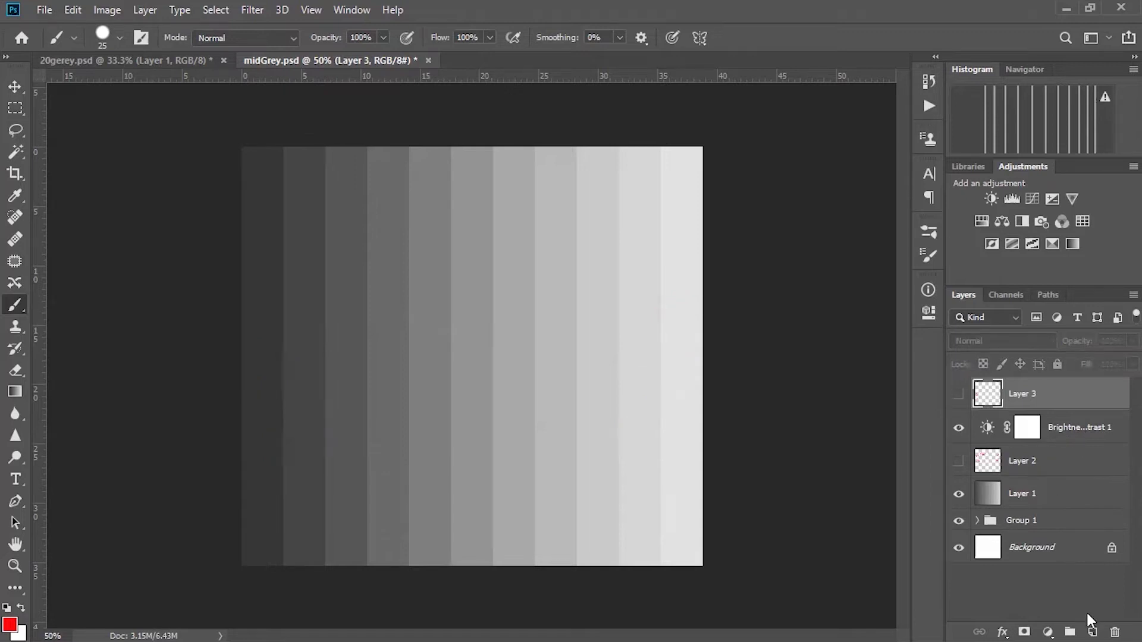
pyautogui.click(1046, 631)
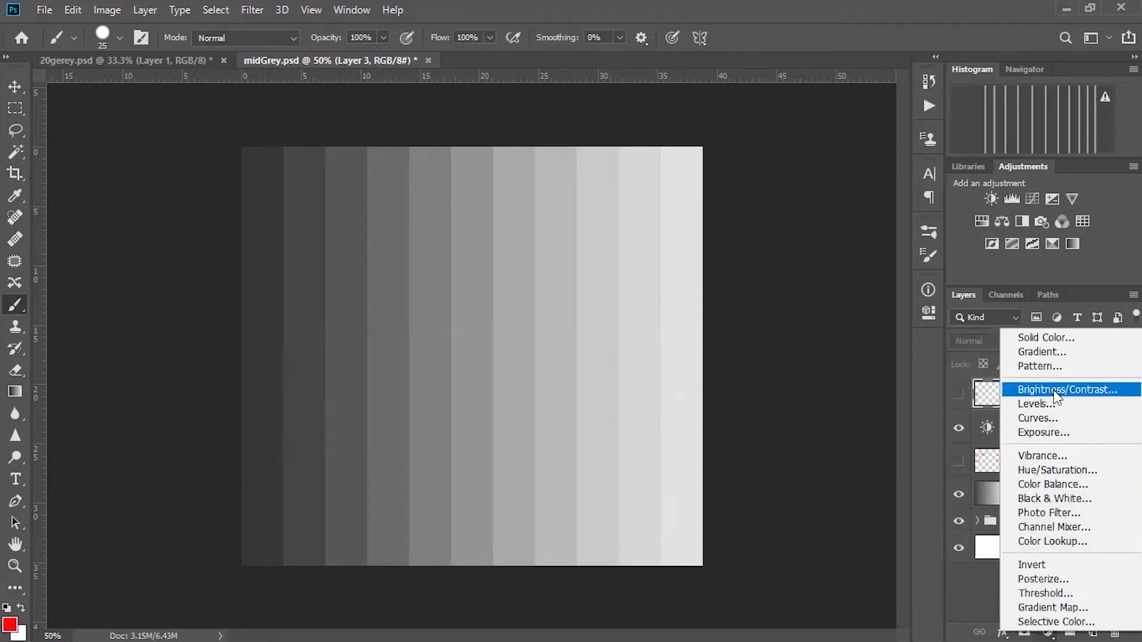
pyautogui.click(1061, 390)
pyautogui.moveTo(774, 405); pyautogui.dragTo(890, 401)
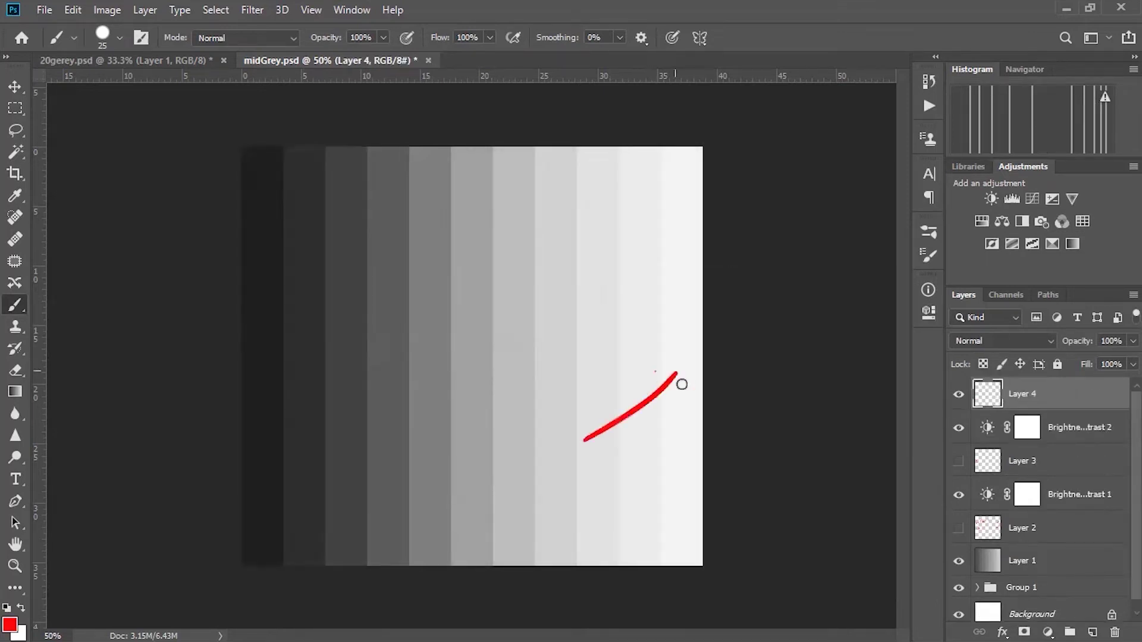
# Step: On Layer 4, draw red arrows to the lightest and darkest bars and label them White and Black
pyautogui.moveTo(654, 374); pyautogui.dragTo(680, 406)
pyautogui.moveTo(511, 478)
pyautogui.mouseDown()
pyautogui.moveTo(542, 454)
pyautogui.moveTo(595, 490)
pyautogui.moveTo(616, 487)
pyautogui.mouseUp()
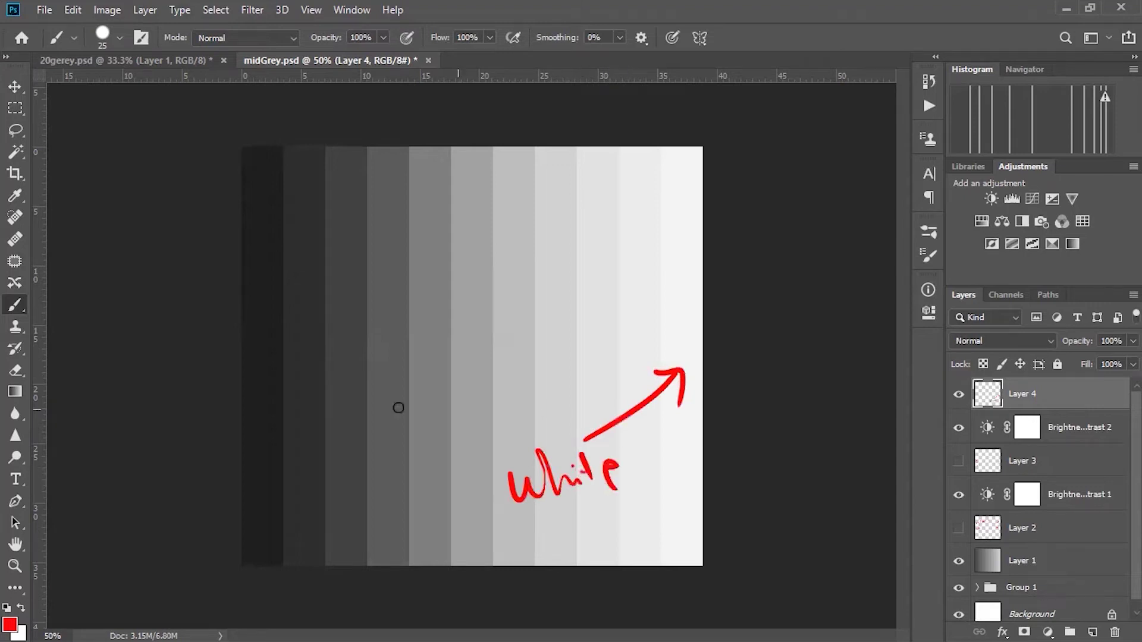
pyautogui.moveTo(265, 425); pyautogui.dragTo(332, 374)
pyautogui.moveTo(272, 404); pyautogui.dragTo(287, 421)
pyautogui.moveTo(348, 352)
pyautogui.mouseDown()
pyautogui.moveTo(356, 376)
pyautogui.moveTo(367, 331)
pyautogui.moveTo(416, 359)
pyautogui.moveTo(446, 334)
pyautogui.moveTo(448, 357)
pyautogui.moveTo(461, 355)
pyautogui.mouseUp()
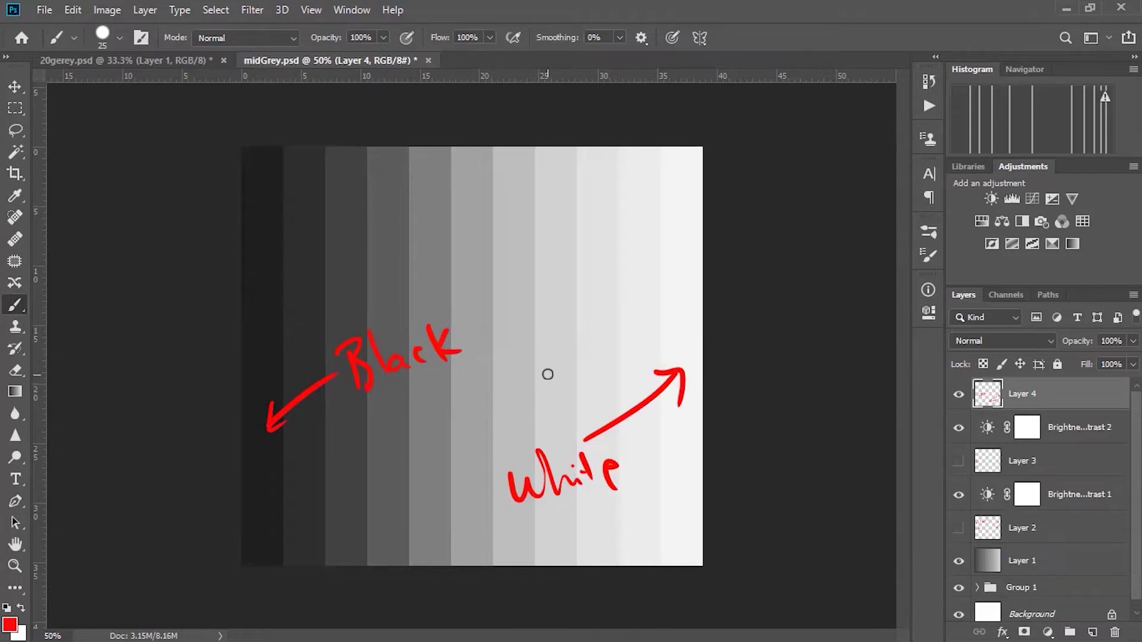
# Step: Hide Layer 4 and toggle every layer except Layer 1 off and on to compare the bars with and without adjustments
pyautogui.click(958, 395)
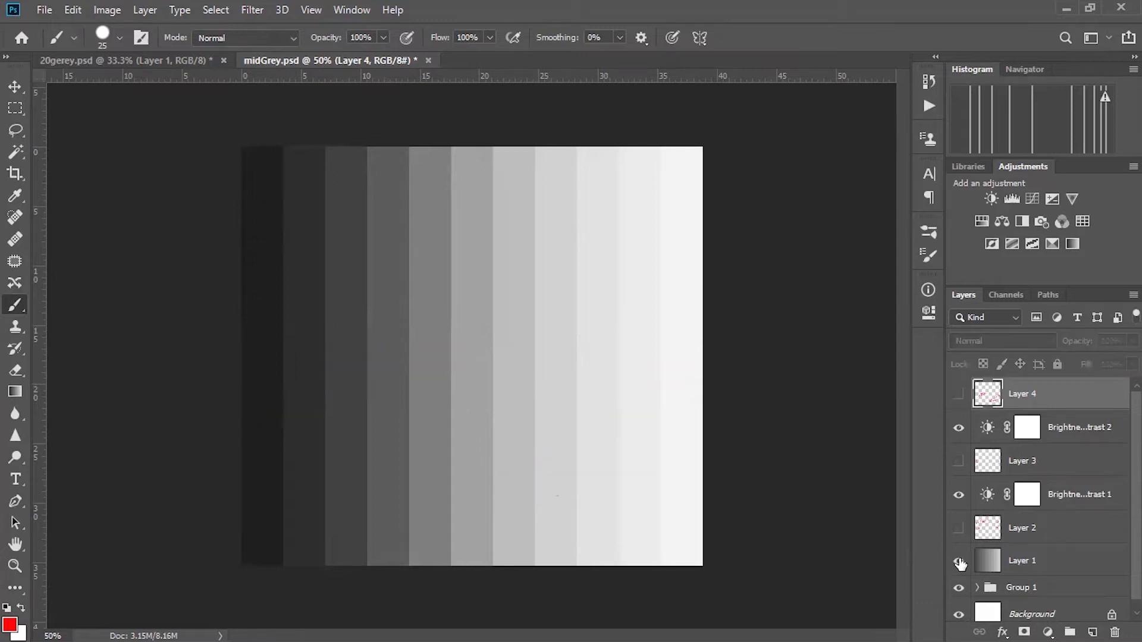
pyautogui.keyDown('alt'); pyautogui.click(959, 561); pyautogui.keyUp('alt')
pyautogui.keyDown('alt'); pyautogui.click(959, 562); pyautogui.keyUp('alt')
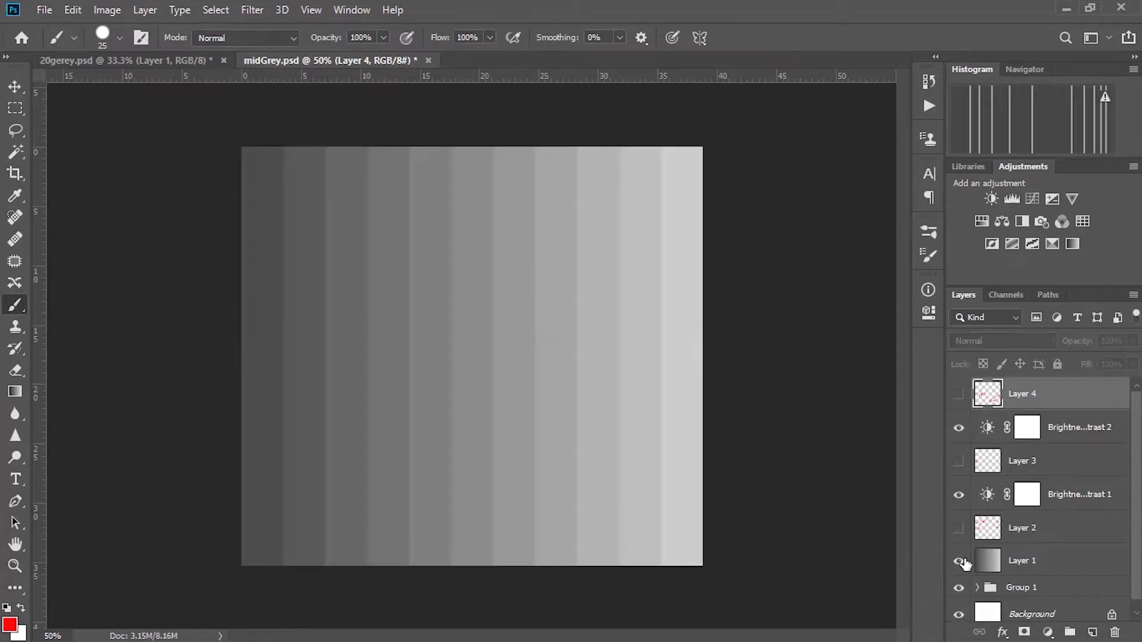
pyautogui.keyDown('alt'); pyautogui.click(962, 561); pyautogui.keyUp('alt')
pyautogui.keyDown('alt'); pyautogui.click(961, 561); pyautogui.keyUp('alt')
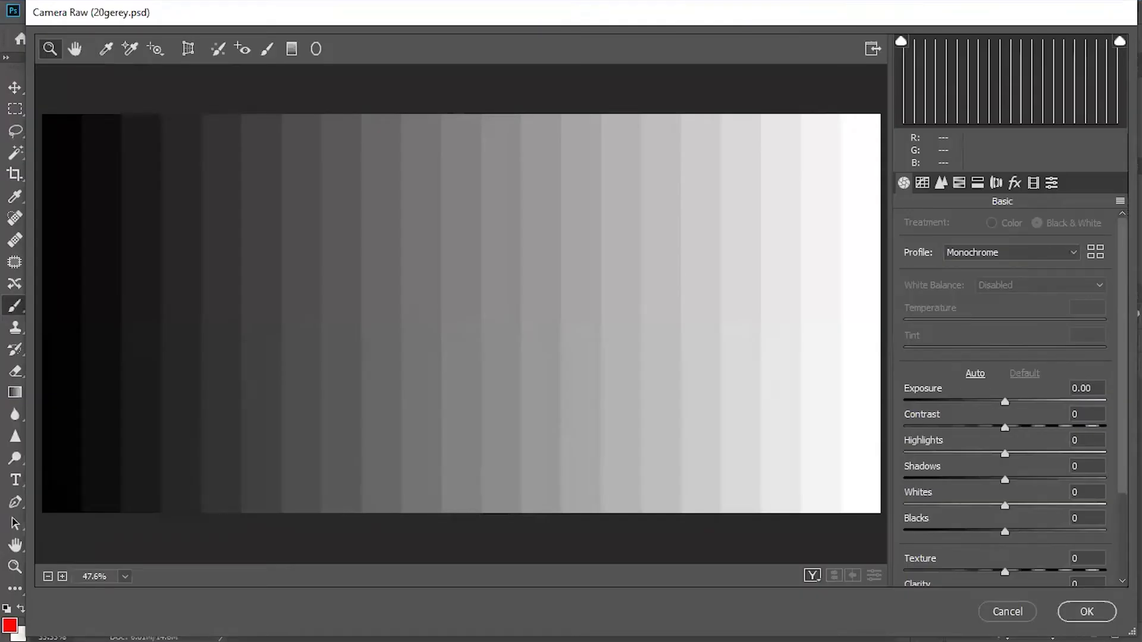
# Step: In Camera Raw for 20gerey.psd, try Highlights at +71 and -35 and a lower Shadows value, resetting each to 0
pyautogui.scroll(-2, 1079, 537)
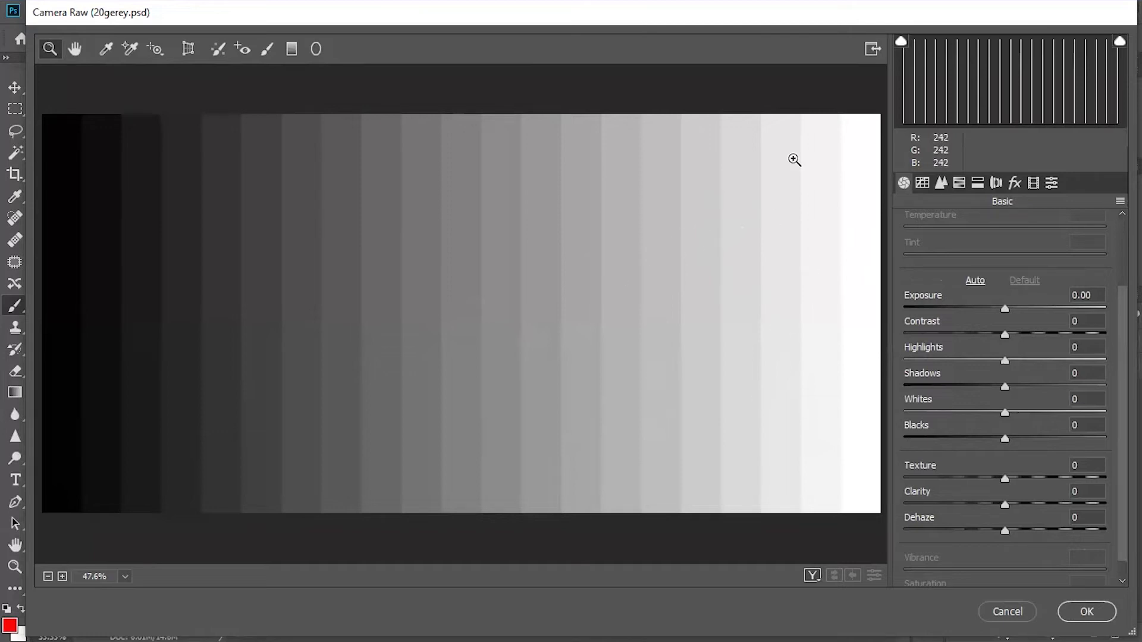
pyautogui.moveTo(1007, 363); pyautogui.dragTo(1074, 369)
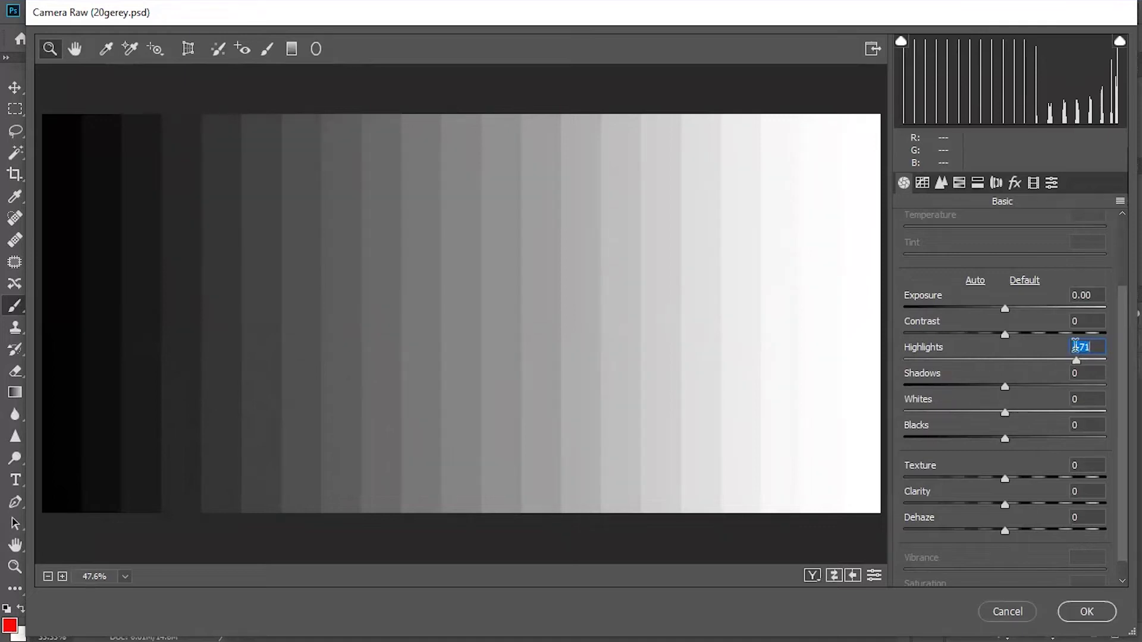
pyautogui.moveTo(1070, 369); pyautogui.dragTo(966, 361)
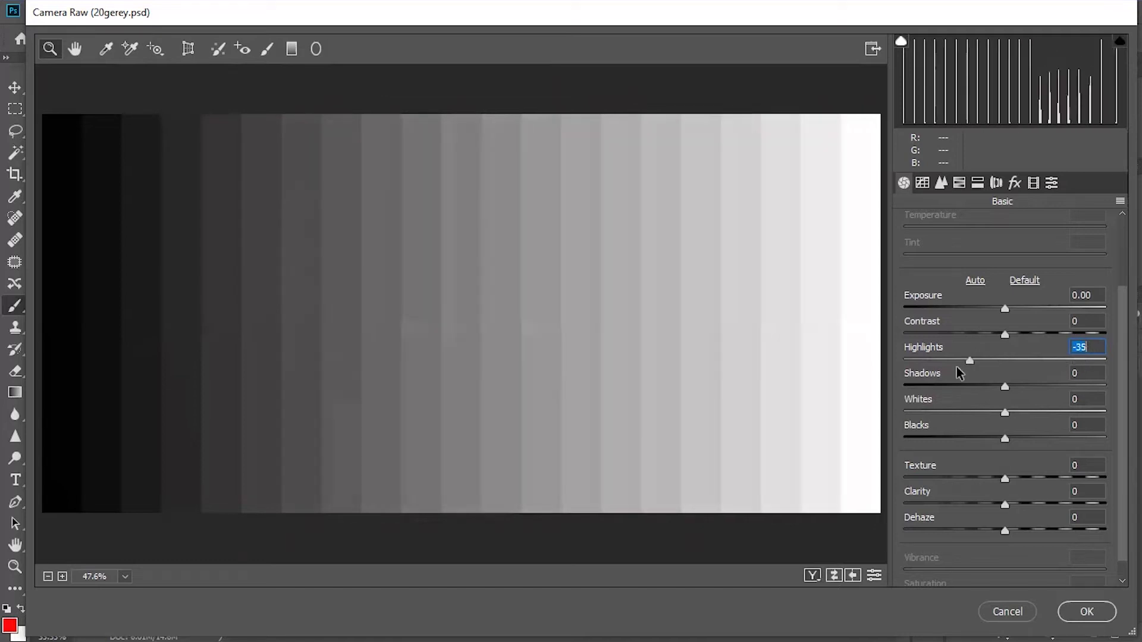
pyautogui.doubleClick(1029, 363)
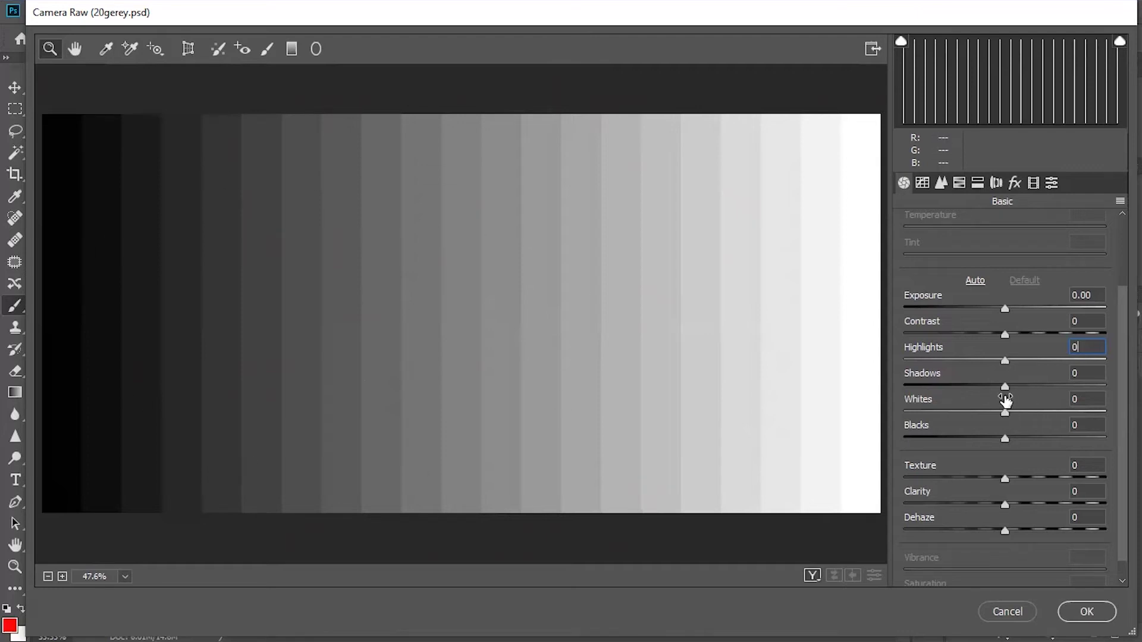
pyautogui.moveTo(1021, 383); pyautogui.dragTo(958, 387)
pyautogui.doubleClick(958, 387)
# Step: Raise Whites to +90 and mark the clipped white bars with a temporary double-headed red arrow, clearing it again
pyautogui.moveTo(1006, 413); pyautogui.dragTo(1094, 411)
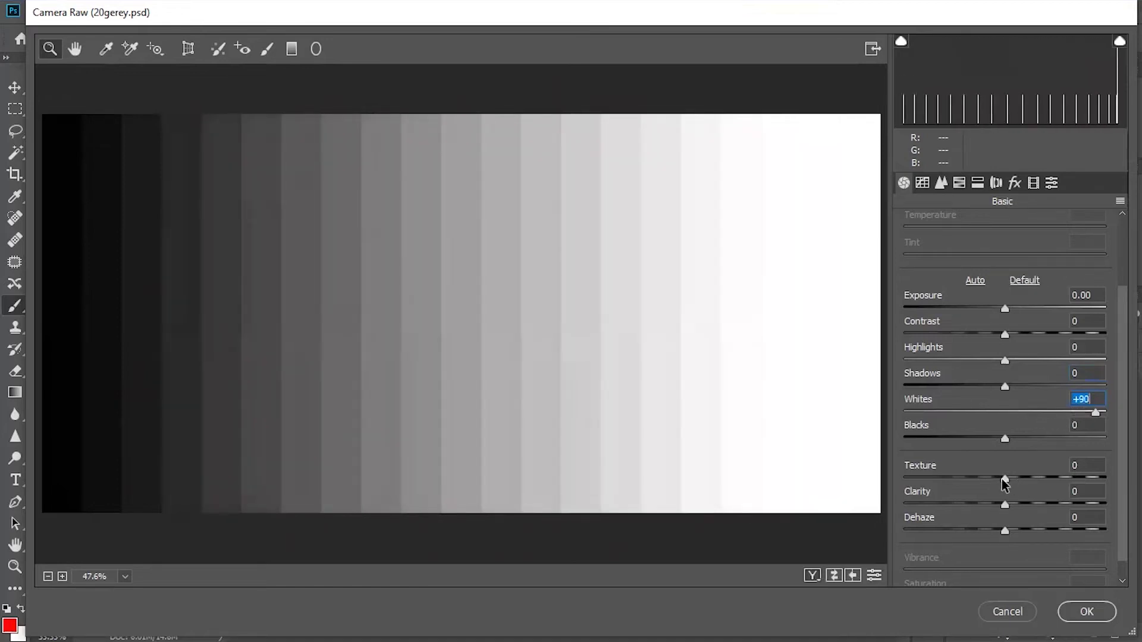
pyautogui.press('Return')
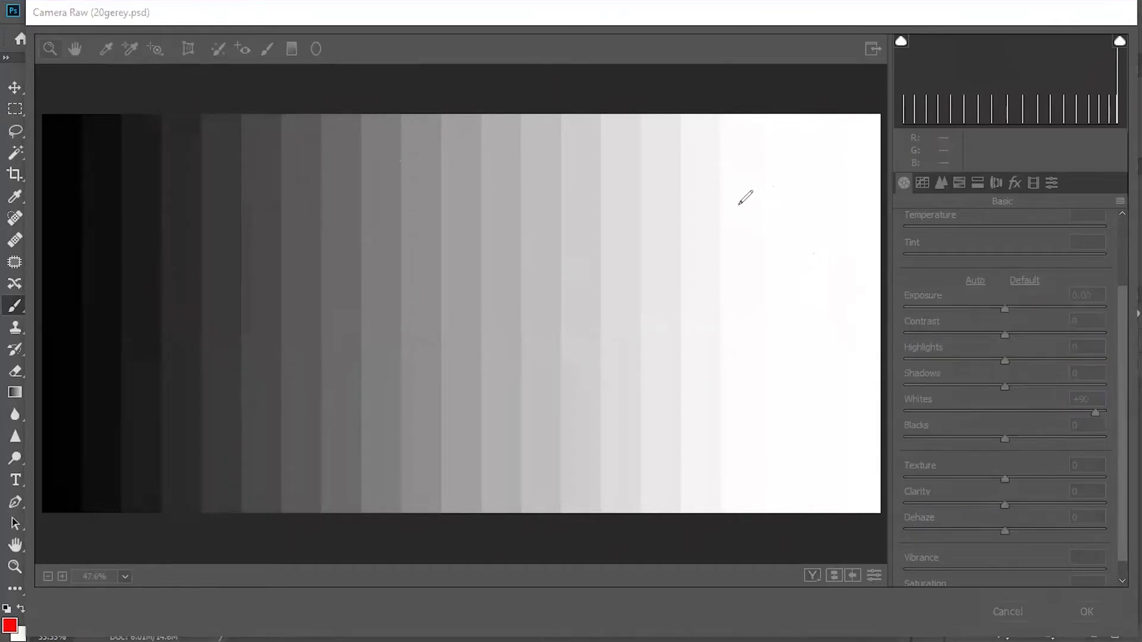
pyautogui.moveTo(738, 204); pyautogui.dragTo(845, 187)
pyautogui.moveTo(756, 191); pyautogui.dragTo(772, 220)
pyautogui.moveTo(817, 169); pyautogui.dragTo(833, 212)
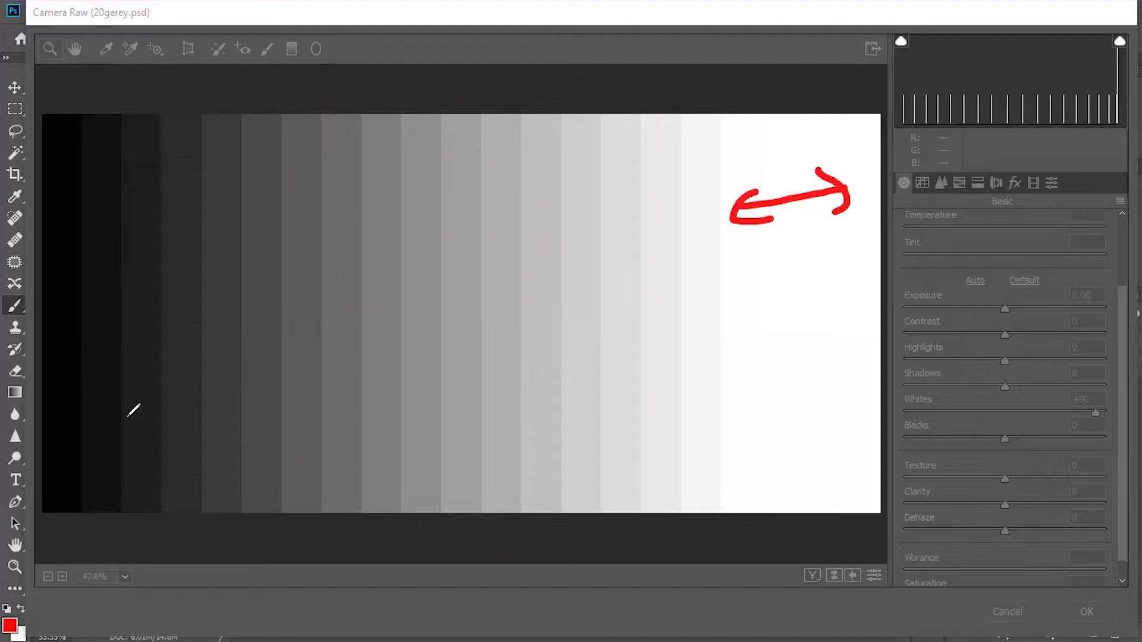
pyautogui.press('Escape')
# Step: Reset Whites to 0, try it once more at +79, and return it to 0
pyautogui.moveTo(1095, 413); pyautogui.dragTo(1010, 413)
pyautogui.write('0')
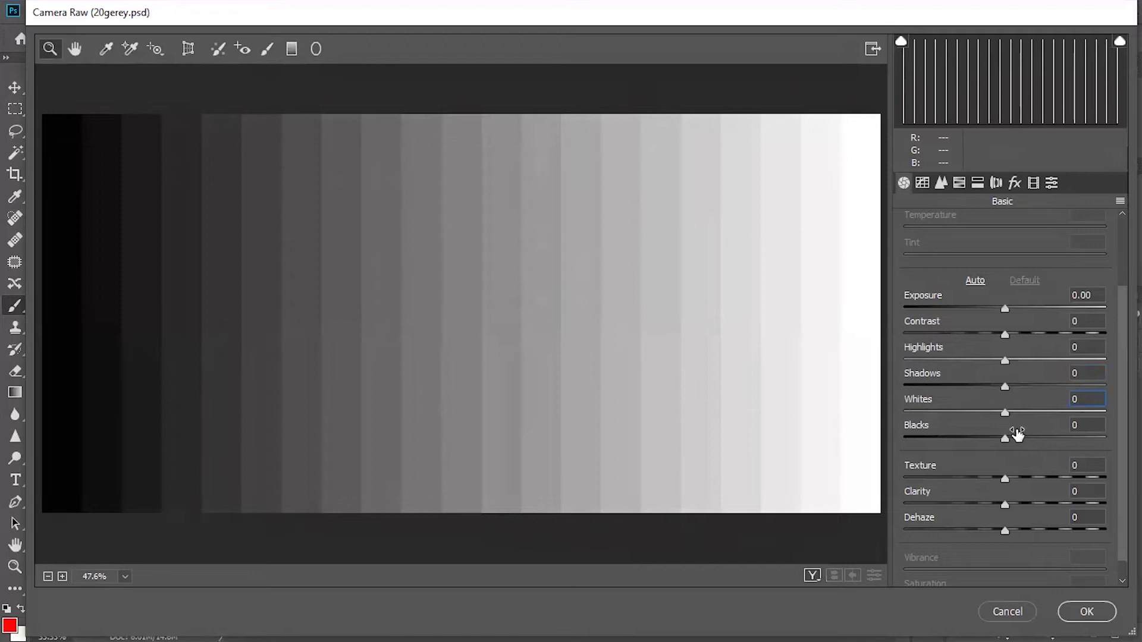
pyautogui.moveTo(1010, 414); pyautogui.dragTo(1084, 416)
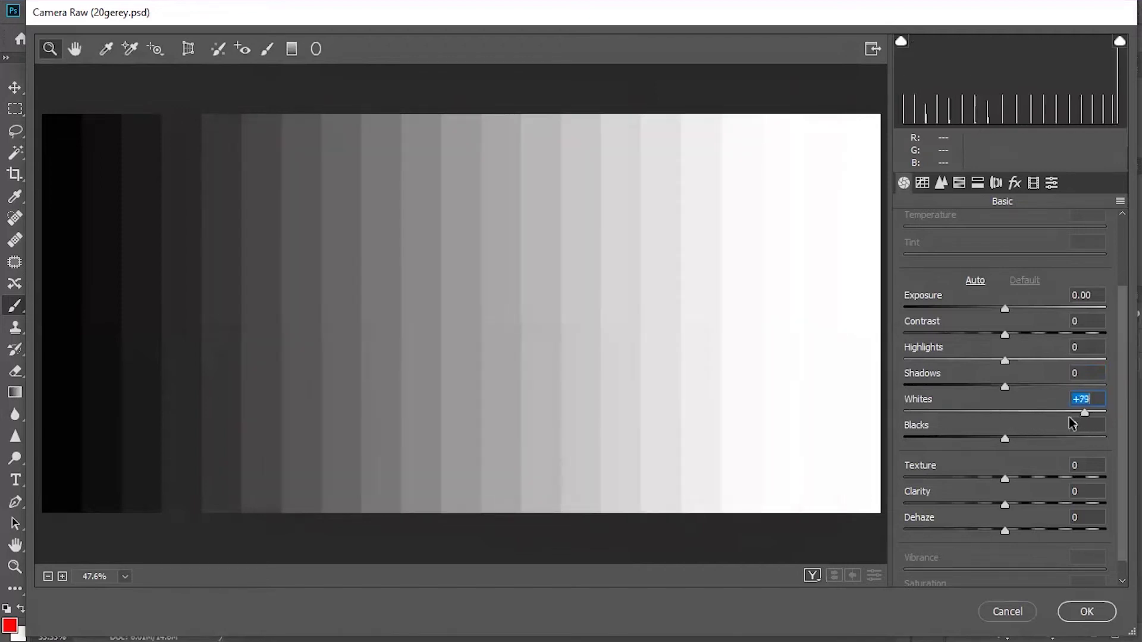
pyautogui.write('0')
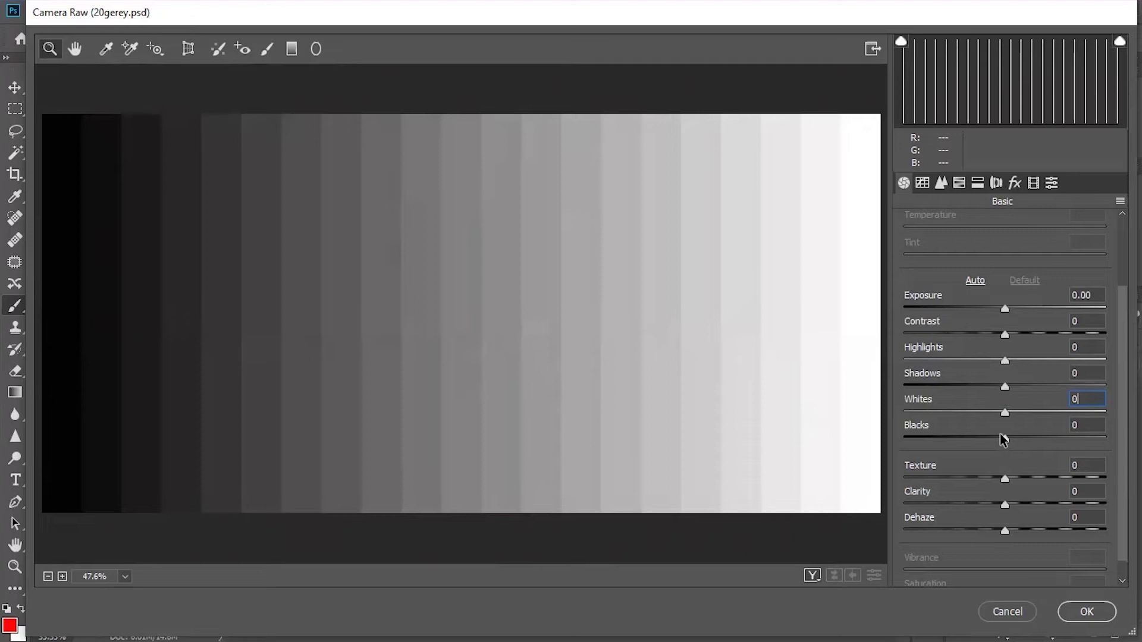
# Step: Try Blacks at -25, reset it to 0, and leave Camera Raw without applying anything
pyautogui.moveTo(1004, 440); pyautogui.dragTo(972, 448)
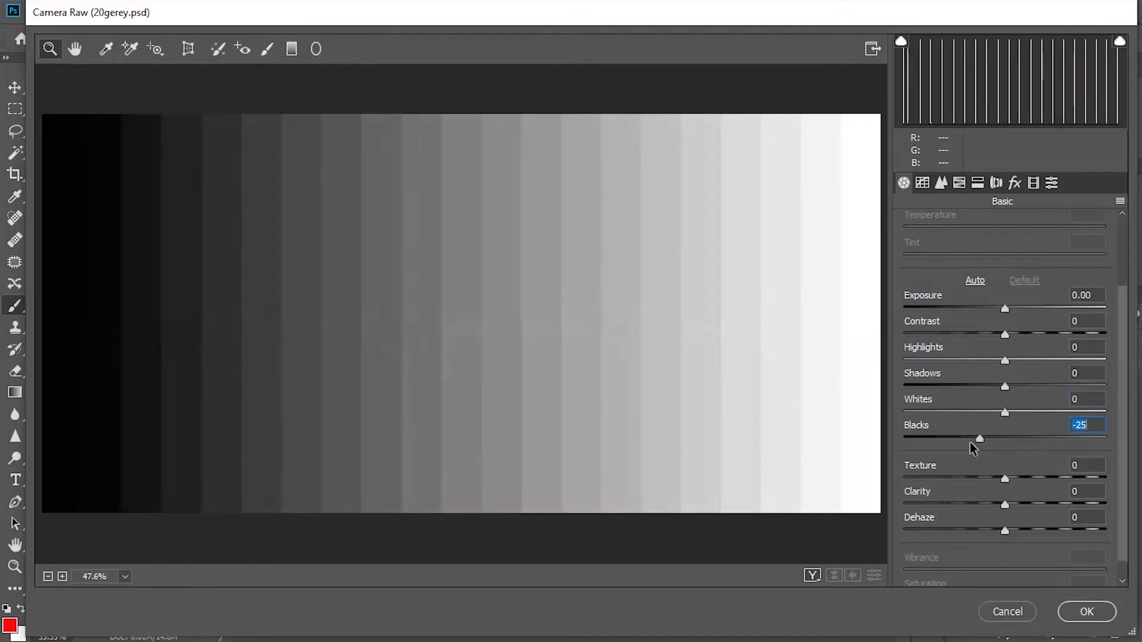
pyautogui.doubleClick(975, 438)
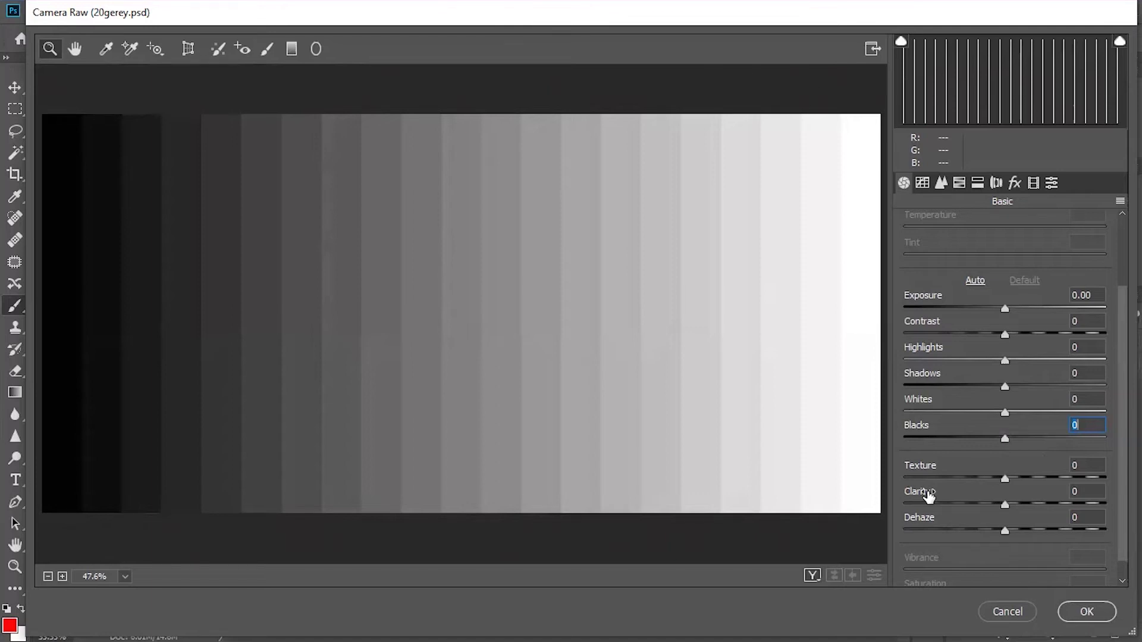
pyautogui.click(1007, 611)
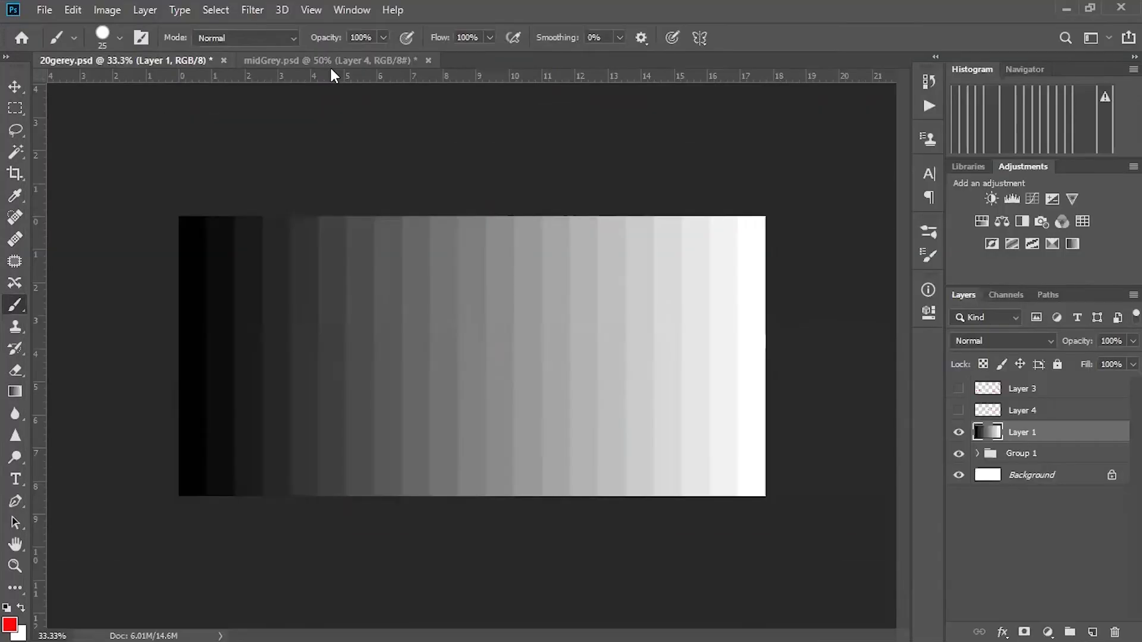
# Step: Open midGrey.psd in Camera Raw and try Highlights at +81, resetting it to 0
pyautogui.click(326, 63)
pyautogui.hotkey('ctrl', 'shift', 'a')
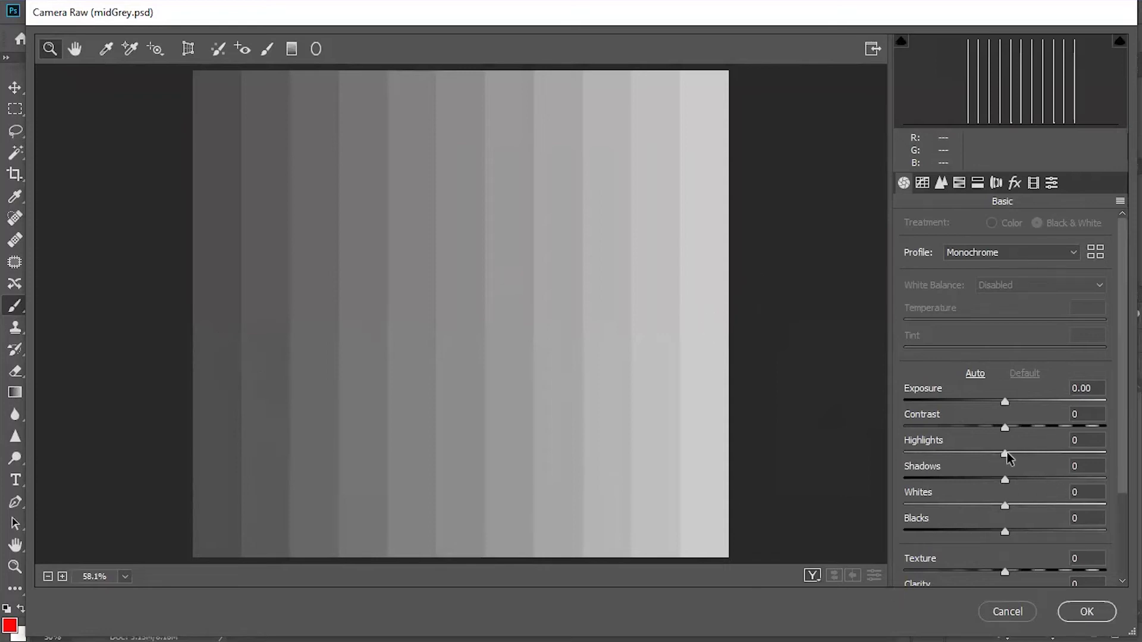
pyautogui.moveTo(1007, 452); pyautogui.dragTo(1085, 453)
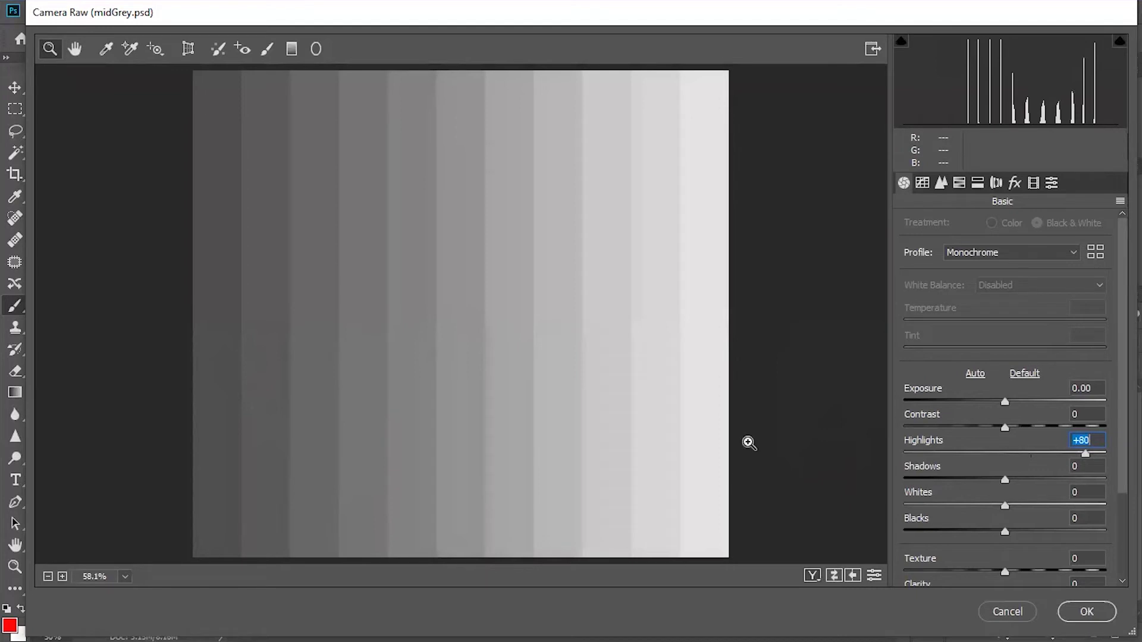
pyautogui.moveTo(1084, 454); pyautogui.dragTo(1086, 454)
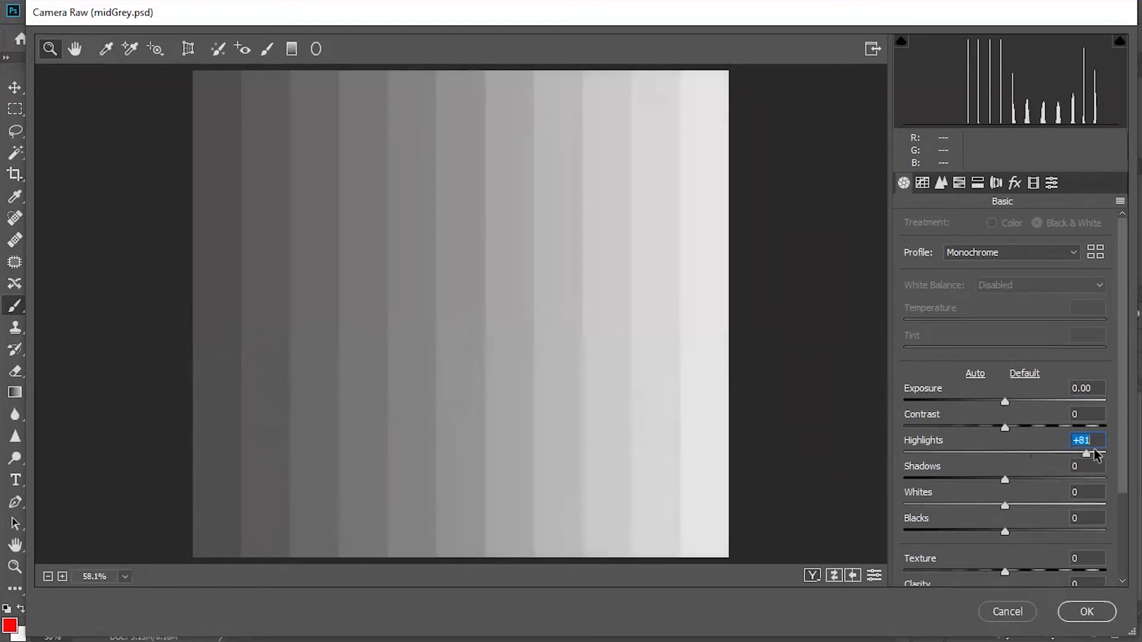
pyautogui.write('0')
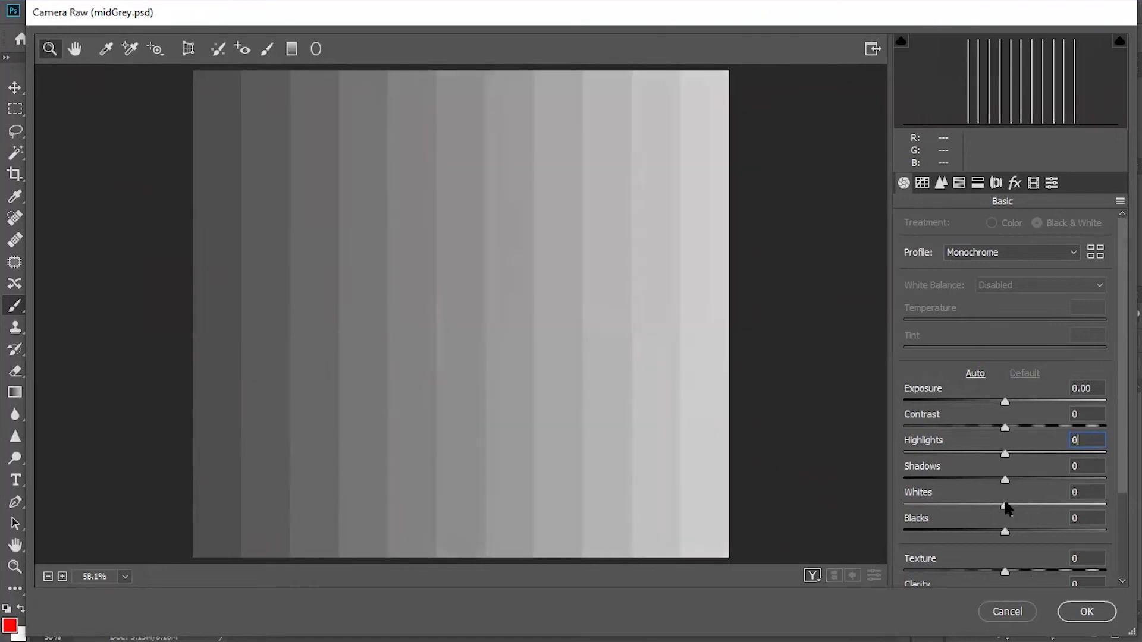
# Step: Try Whites at +90 and Shadows at -83 on the mid-grey bars, resetting each to 0
pyautogui.moveTo(1007, 506); pyautogui.dragTo(1094, 504)
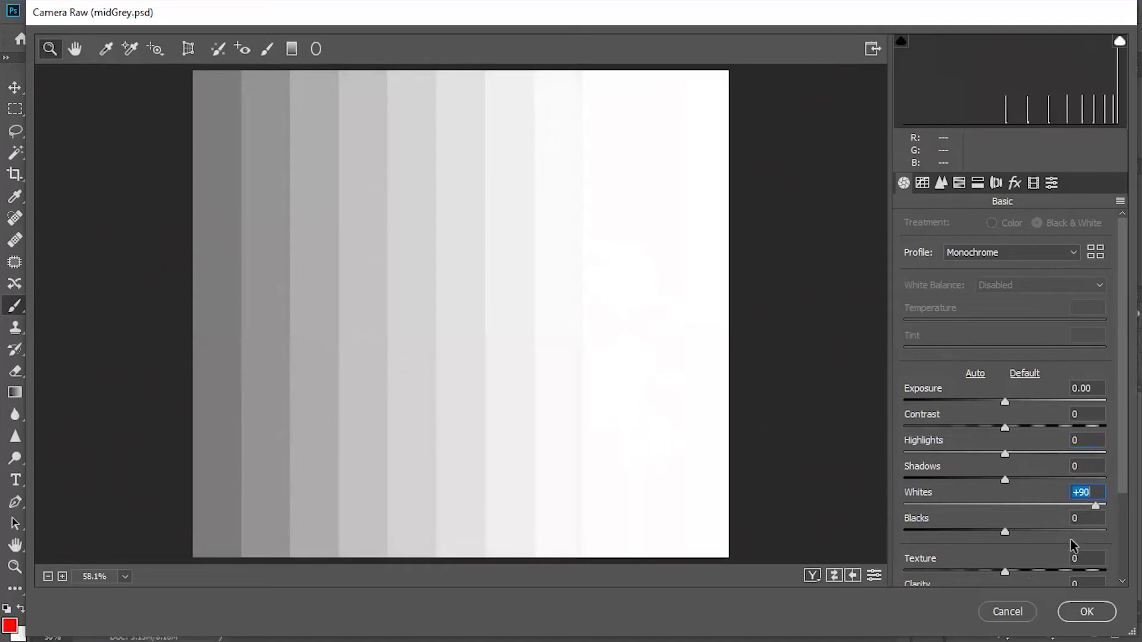
pyautogui.write('0')
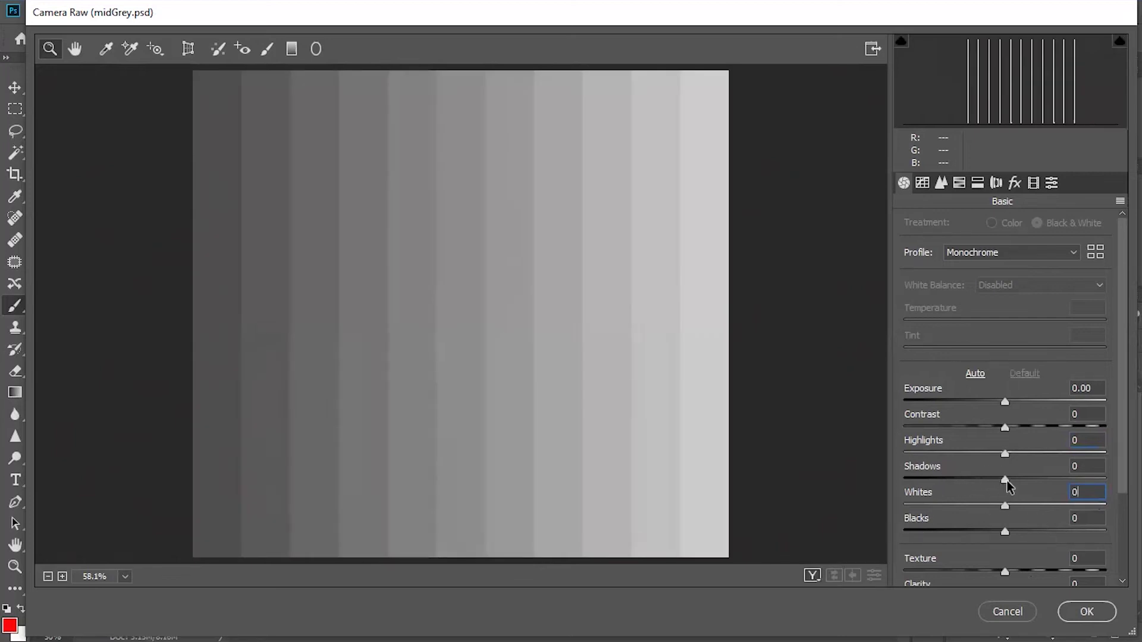
pyautogui.moveTo(1008, 480); pyautogui.dragTo(914, 500)
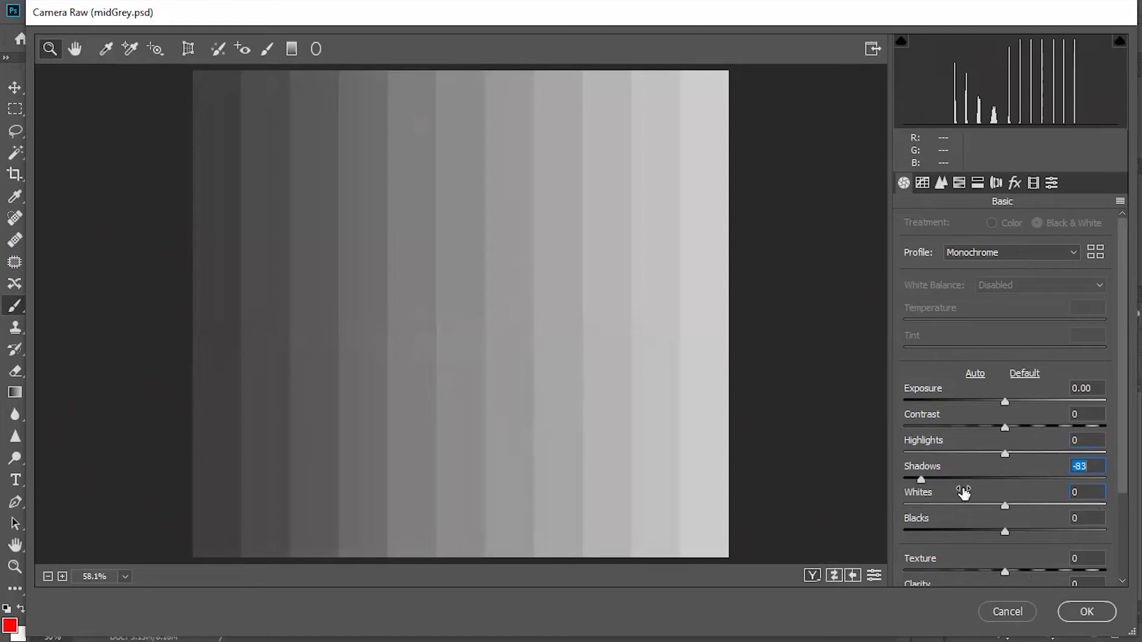
pyautogui.click(1004, 479)
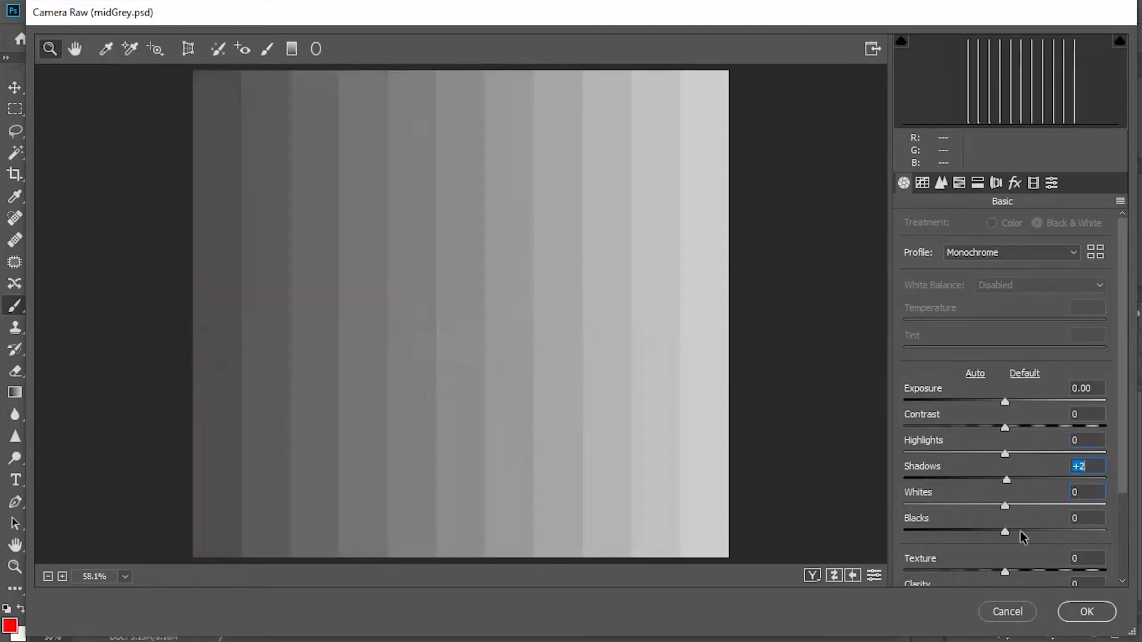
pyautogui.write('0')
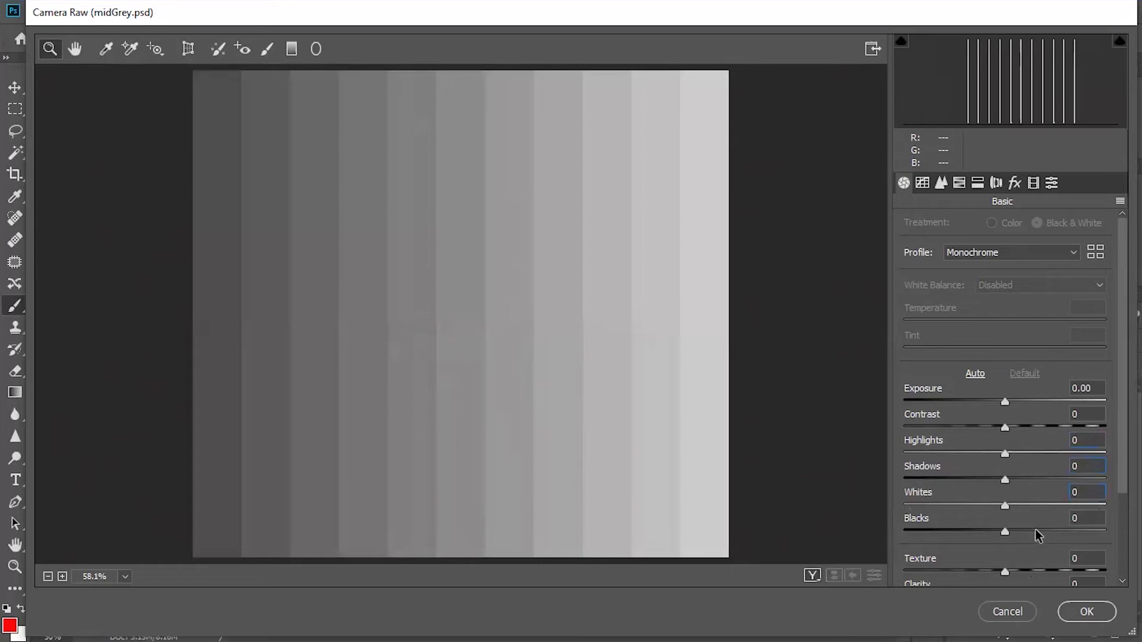
# Step: Try Blacks at -100 on the mid-grey bars and reset it to 0
pyautogui.moveTo(1005, 531); pyautogui.dragTo(888, 539)
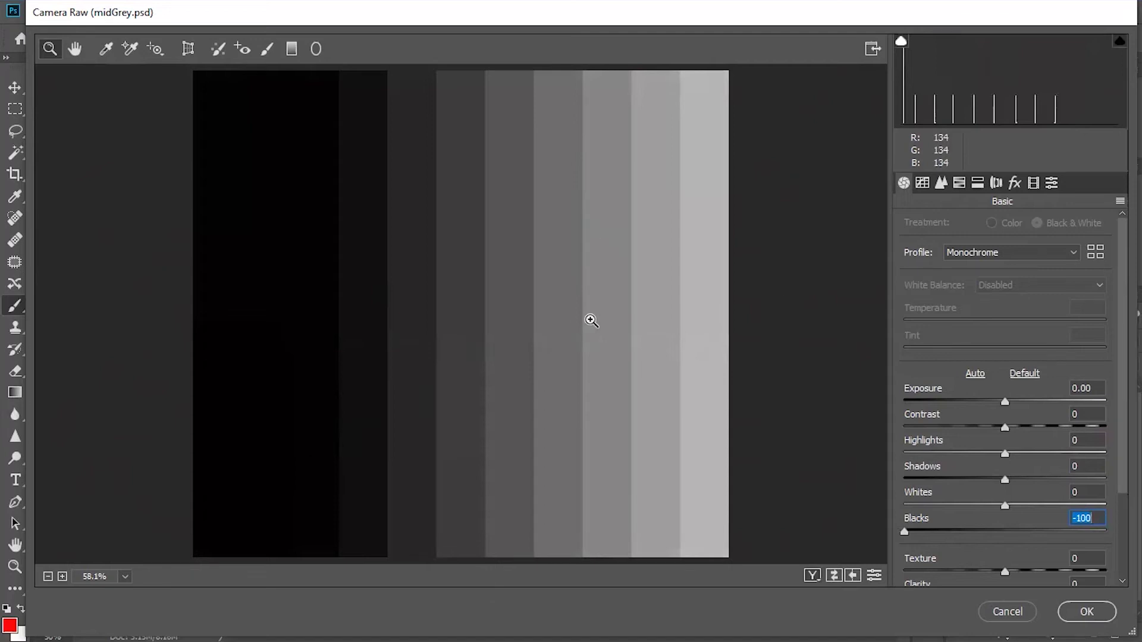
pyautogui.write('0')
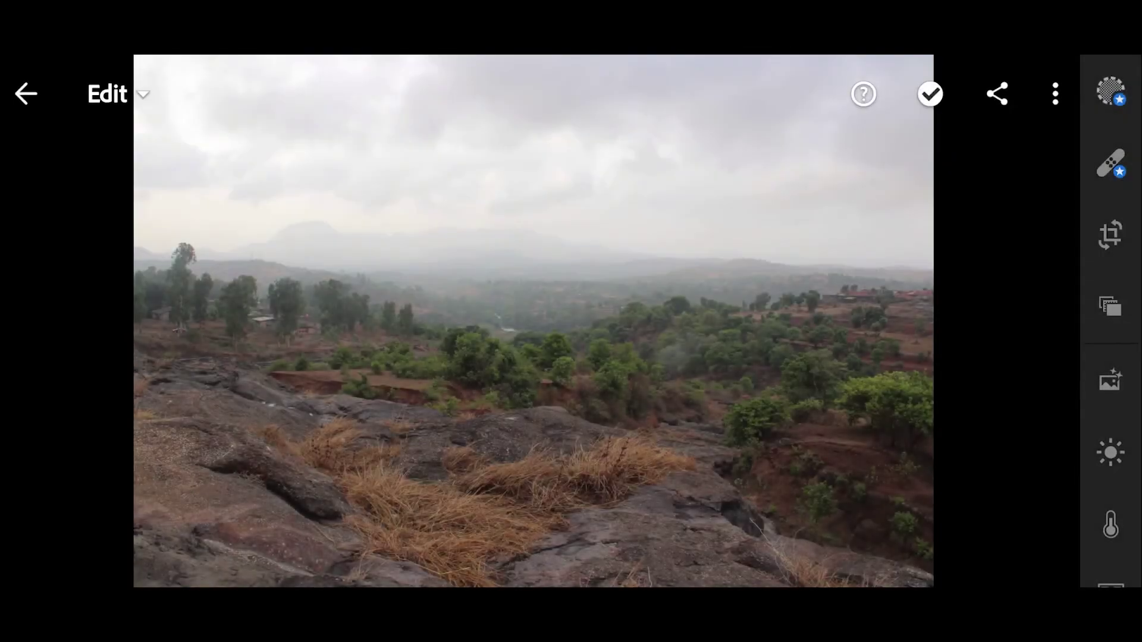
# Step: Switch to Lightroom mobile and open the light adjustments for the rocky landscape photo
pyautogui.moveTo(726, 428); pyautogui.dragTo(476, 428)
pyautogui.moveTo(727, 510); pyautogui.dragTo(476, 510)
pyautogui.click(1110, 452)
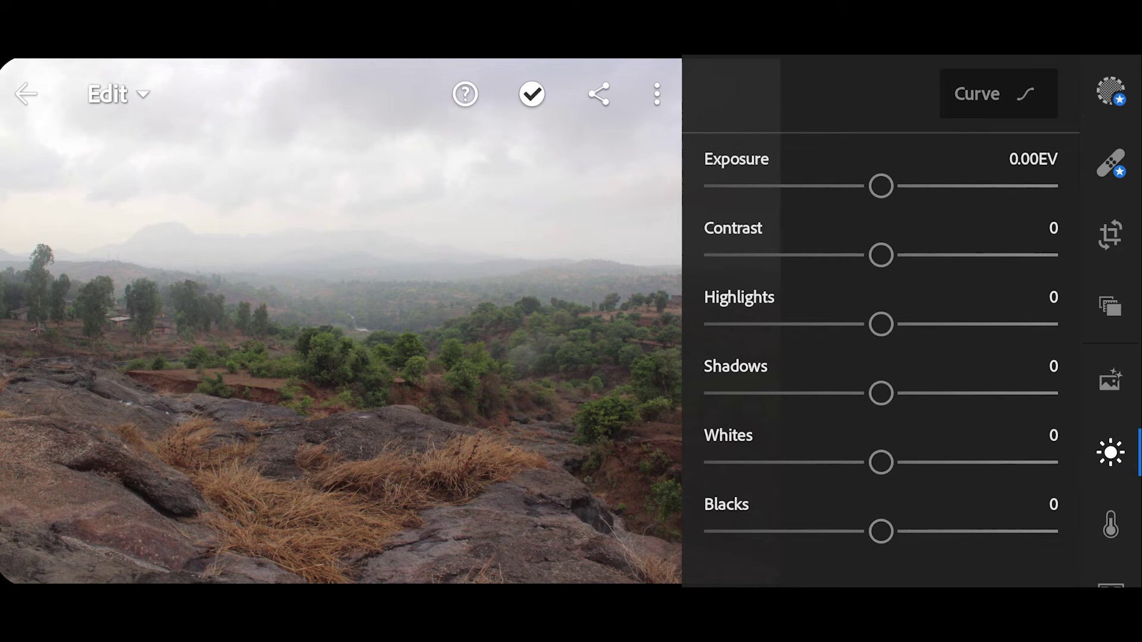
# Step: Try the landscape photo's Contrast at 42, reset it to 0, and set it to 40
pyautogui.moveTo(883, 256); pyautogui.dragTo(978, 296)
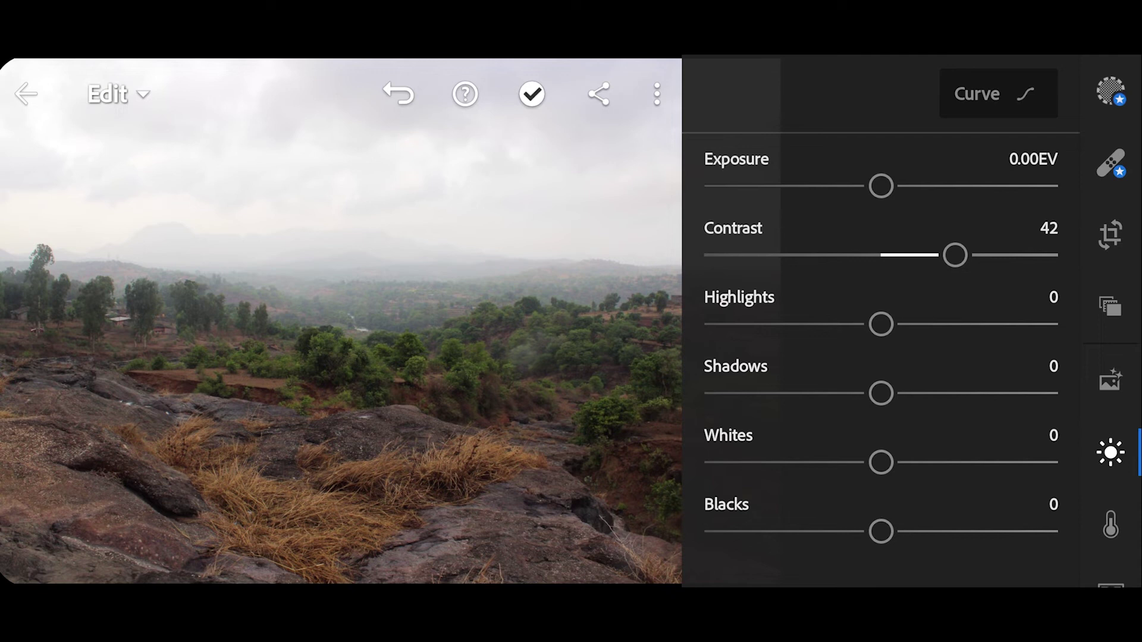
pyautogui.moveTo(955, 255); pyautogui.dragTo(961, 255)
pyautogui.doubleClick(961, 256)
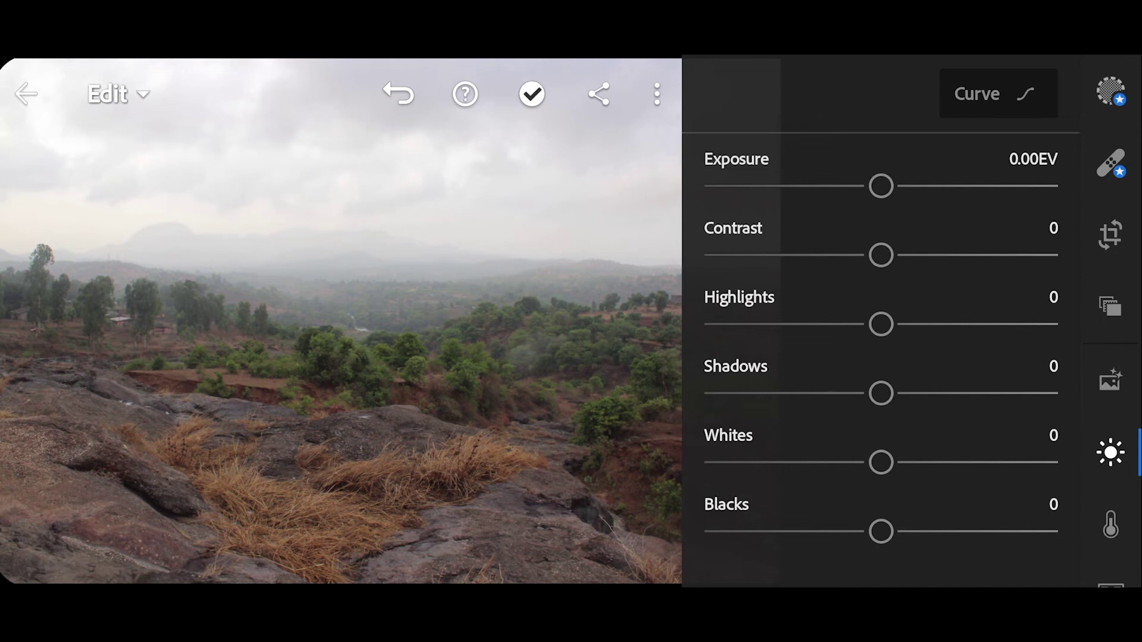
pyautogui.moveTo(880, 255); pyautogui.dragTo(961, 280)
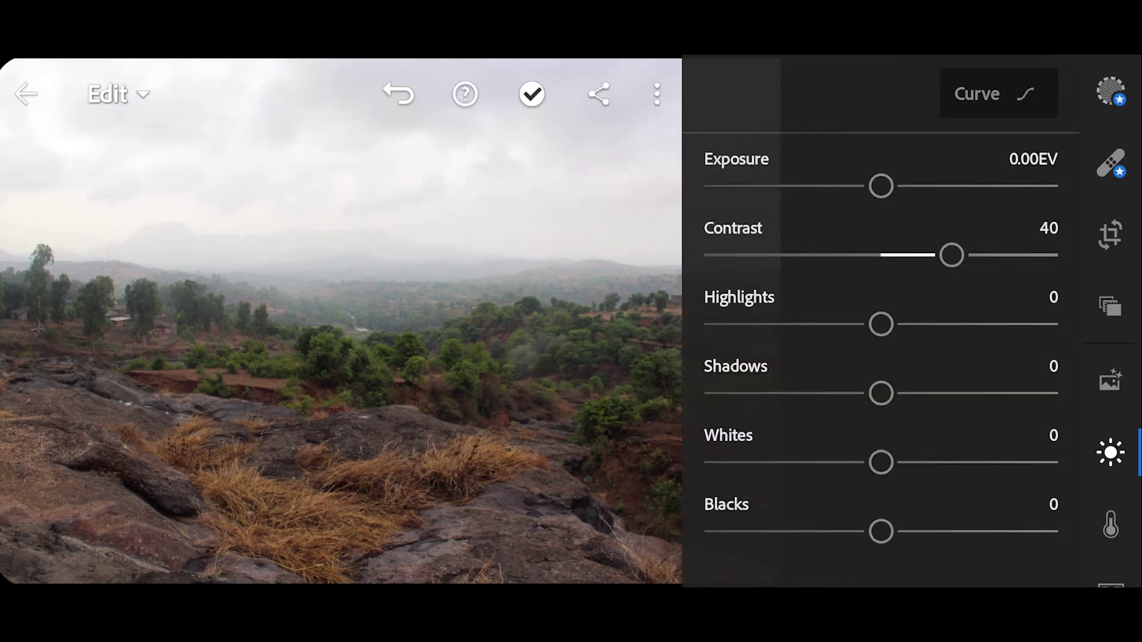
# Step: Set the landscape photo's Highlights to -100 and its Shadows to 61
pyautogui.moveTo(874, 332); pyautogui.dragTo(480, 484)
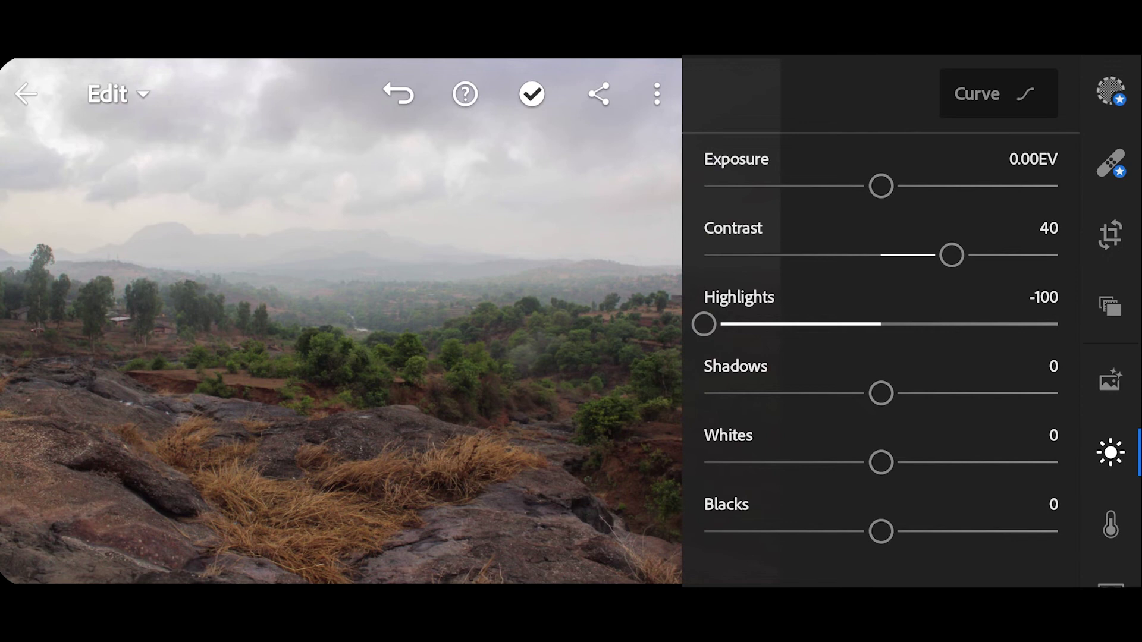
pyautogui.moveTo(882, 395); pyautogui.dragTo(988, 393)
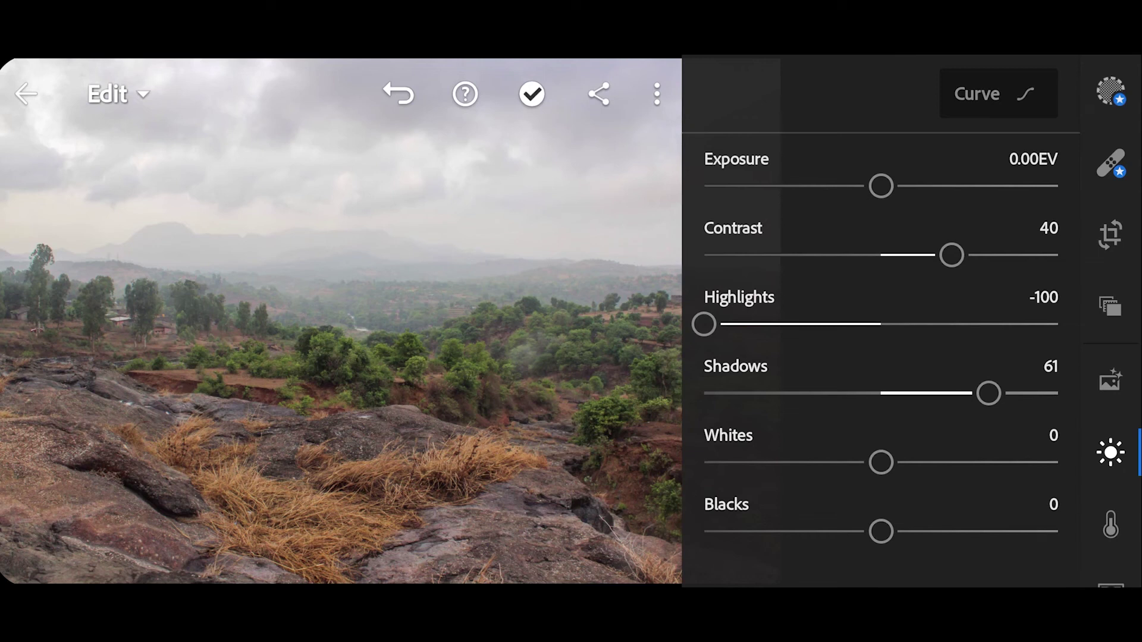
# Step: Set the landscape photo's Blacks to -8 and, after trying Whites at -100, set Whites to -6
pyautogui.moveTo(880, 462); pyautogui.dragTo(752, 541)
pyautogui.click(850, 571)
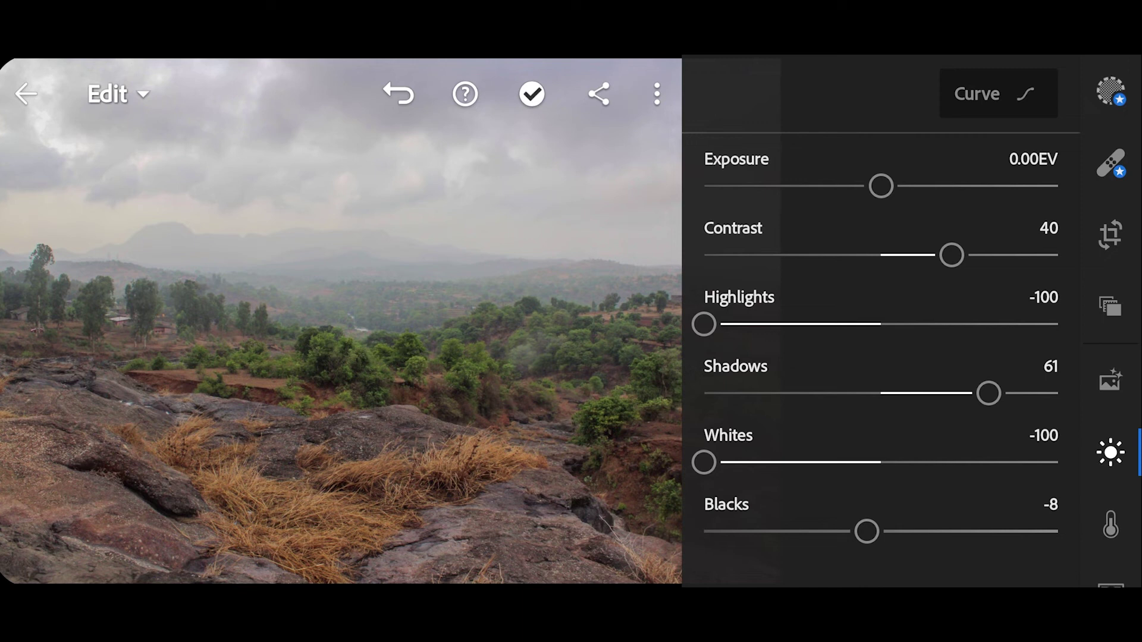
pyautogui.moveTo(704, 462); pyautogui.dragTo(869, 462)
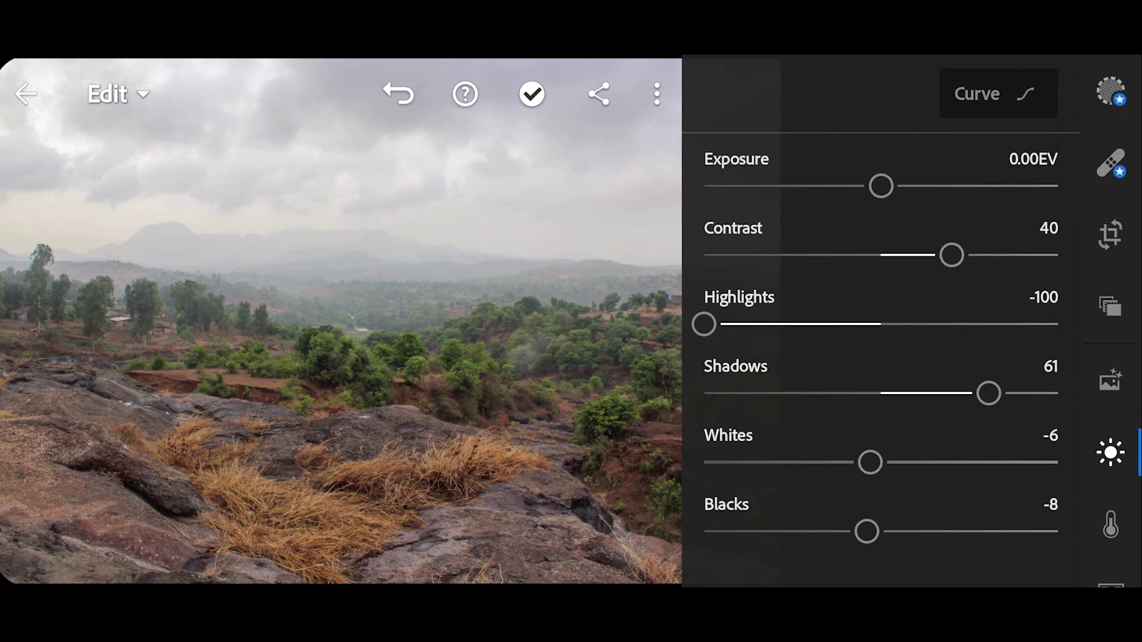
# Step: Try the landscape photo's Whites at 35 and -59 and its Shadows at -100, and set Shadows to 56
pyautogui.moveTo(870, 462); pyautogui.dragTo(893, 505)
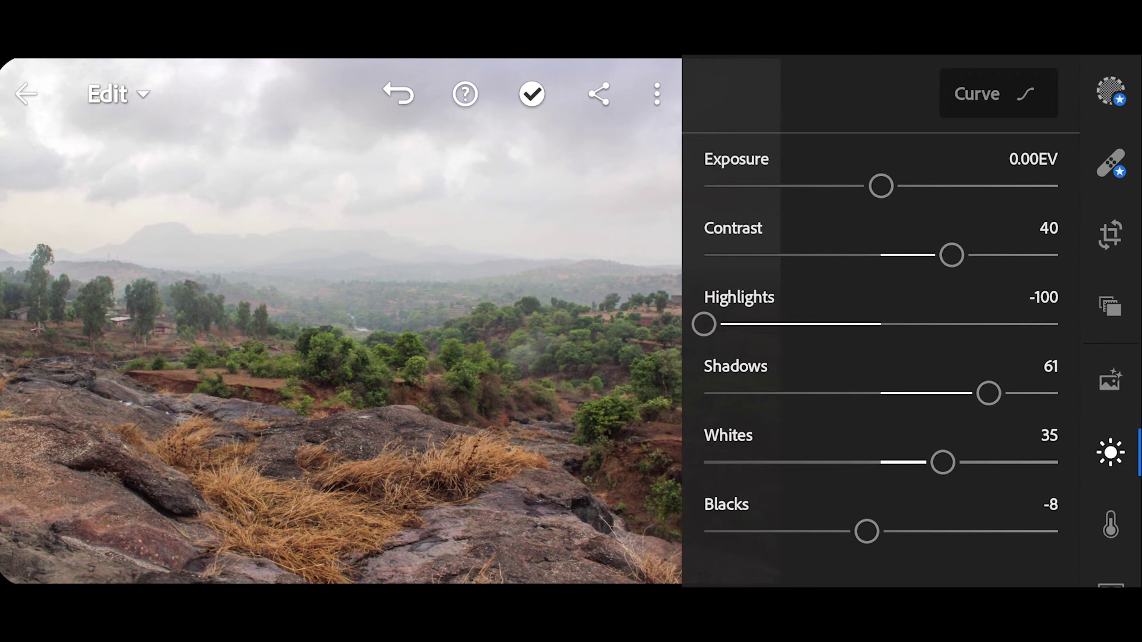
pyautogui.moveTo(942, 467); pyautogui.dragTo(767, 512)
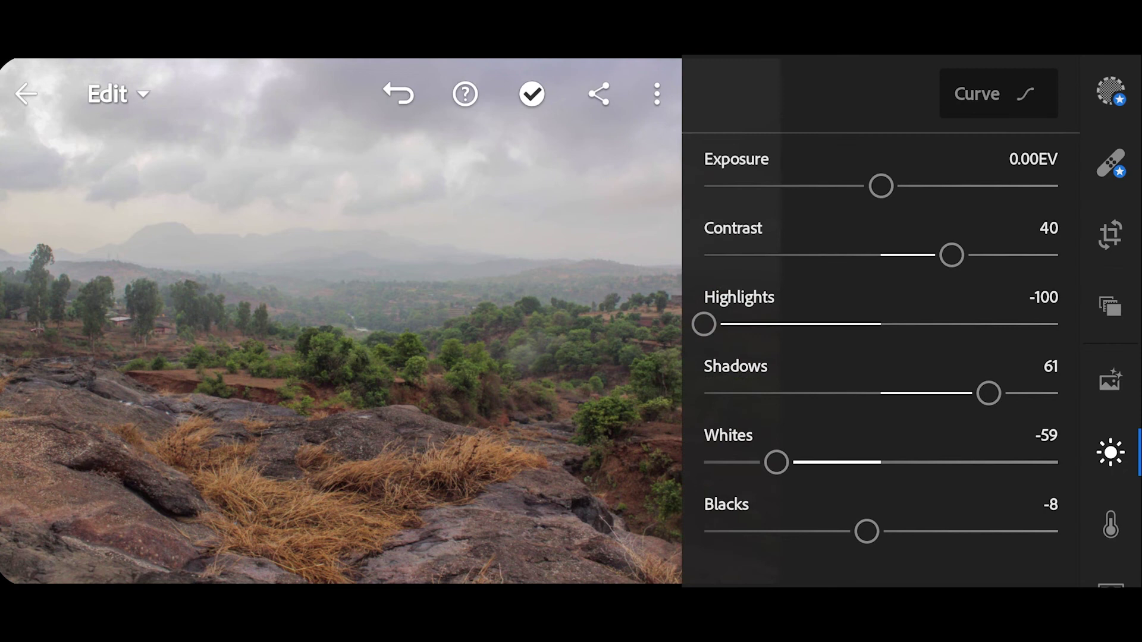
pyautogui.moveTo(988, 417); pyautogui.dragTo(587, 467)
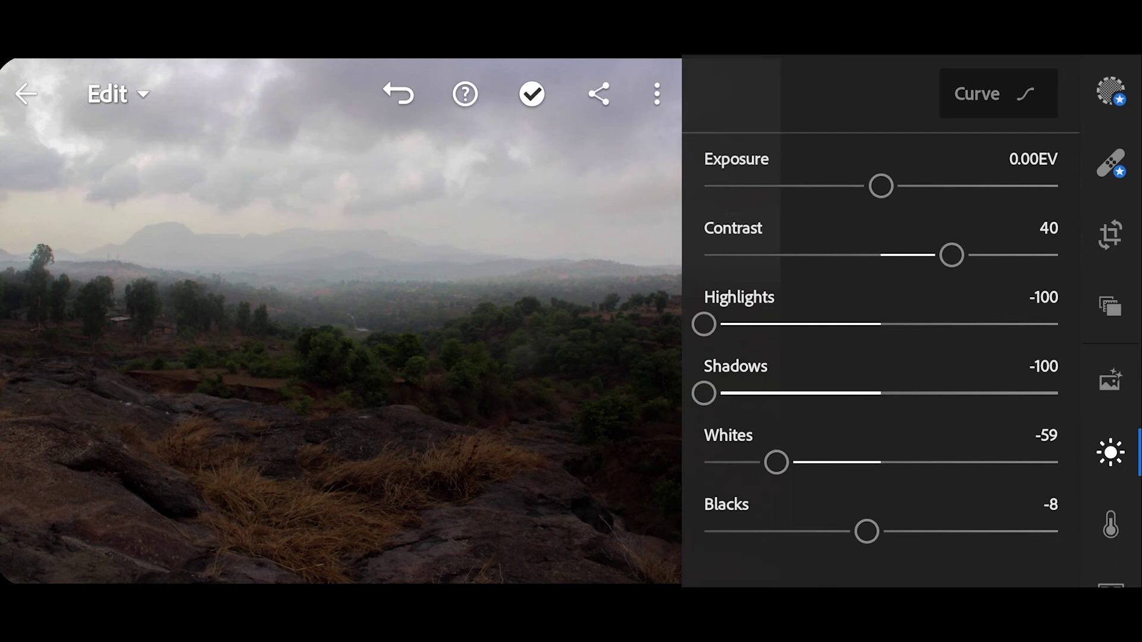
pyautogui.moveTo(741, 437); pyautogui.dragTo(1014, 441)
pyautogui.moveTo(989, 405)
pyautogui.mouseDown()
pyautogui.moveTo(1011, 411)
pyautogui.moveTo(999, 413)
pyautogui.mouseUp()
# Step: Set the landscape photo's Whites to -80 and its Blacks to -16
pyautogui.moveTo(797, 518); pyautogui.dragTo(753, 535)
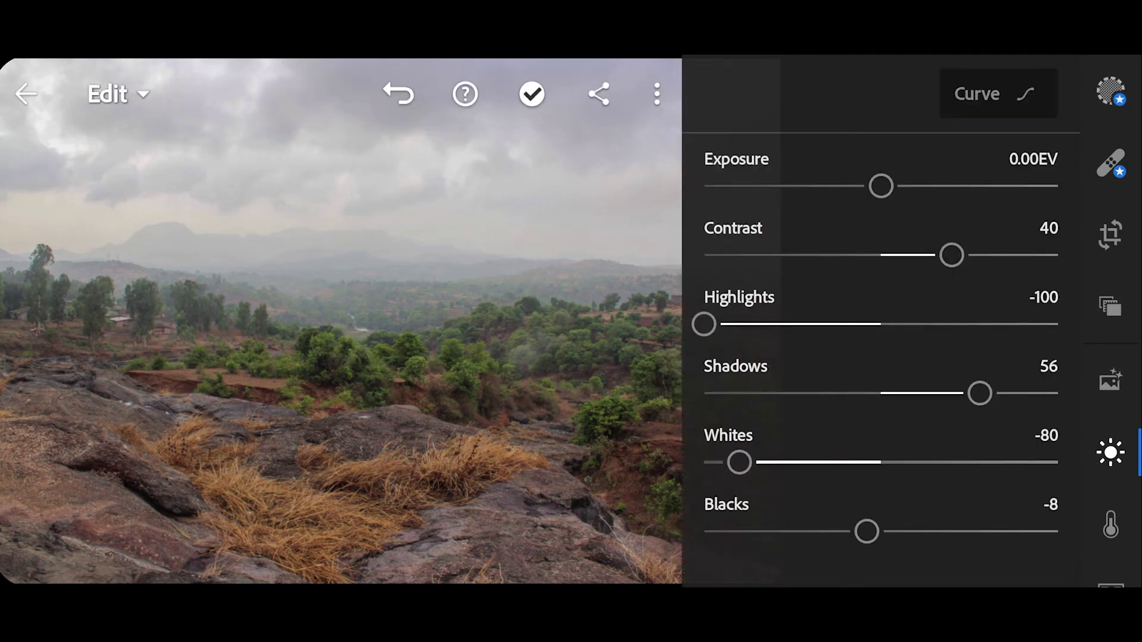
pyautogui.moveTo(865, 548); pyautogui.dragTo(840, 575)
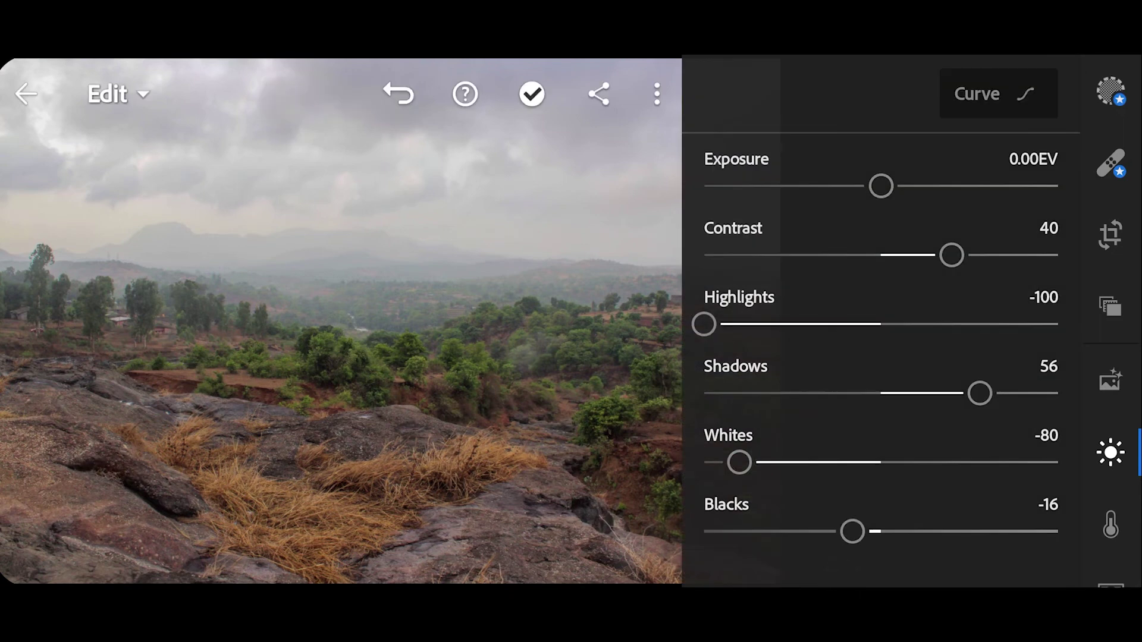
# Step: View the landscape photo without the controls, and switch to the sunset cityscape photo with its light adjustments shown
pyautogui.click(588, 451)
pyautogui.moveTo(876, 495); pyautogui.dragTo(876, 525)
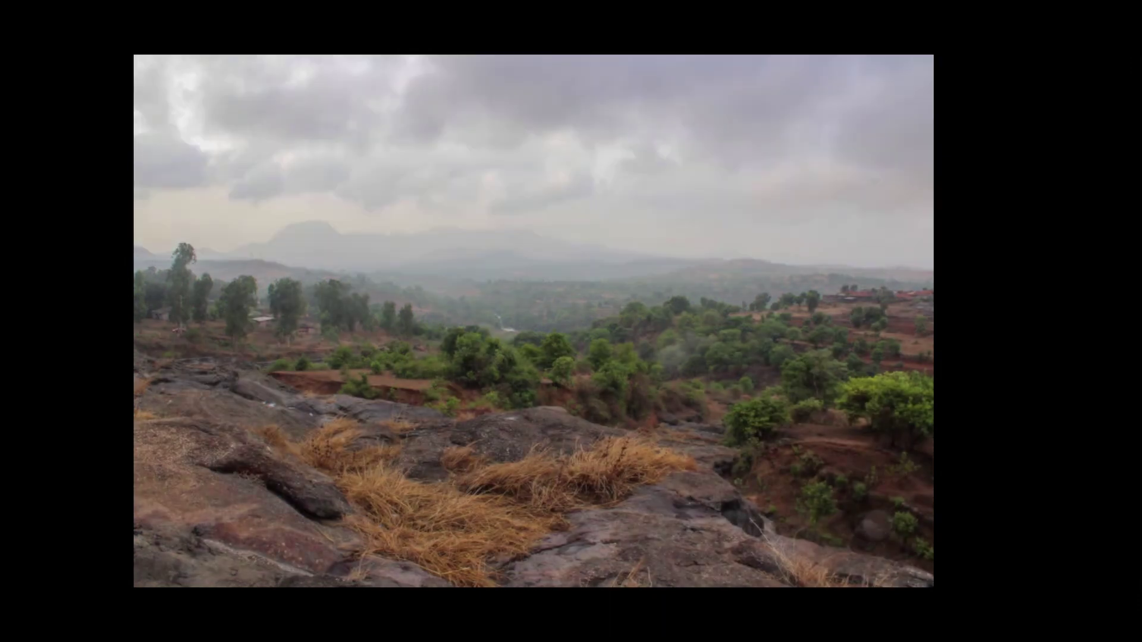
pyautogui.moveTo(595, 487); pyautogui.dragTo(416, 487)
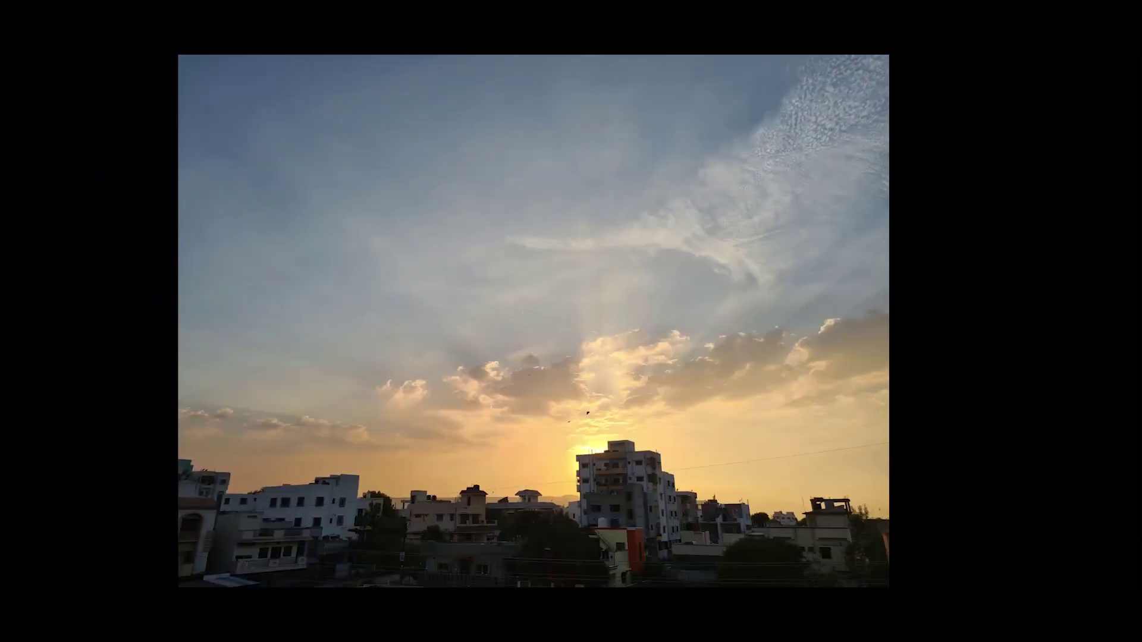
pyautogui.click(797, 400)
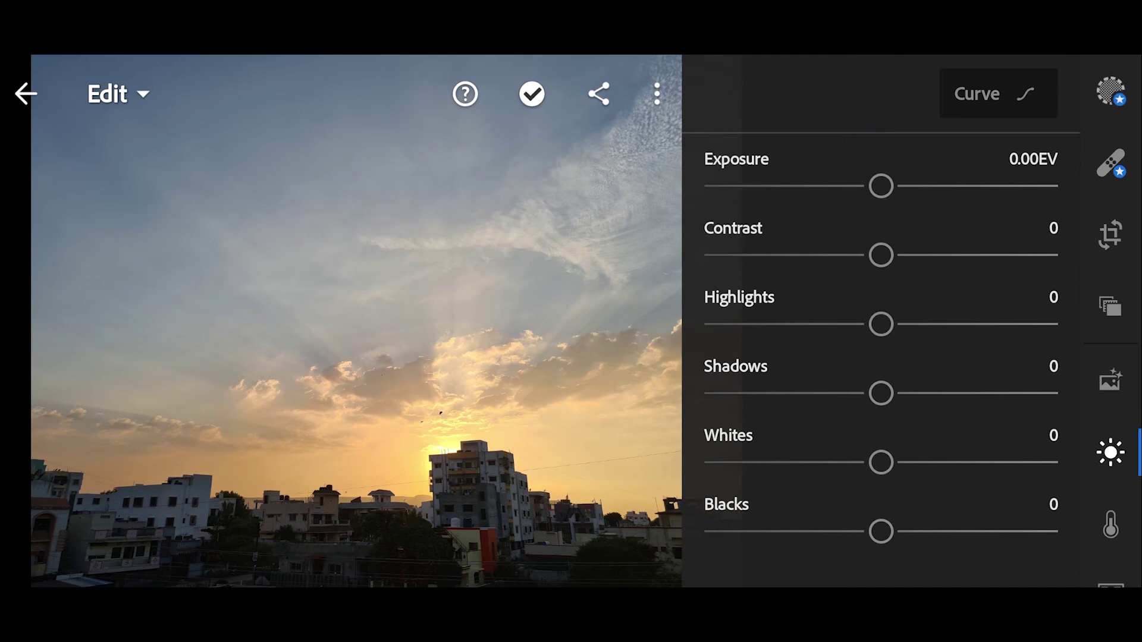
# Step: Set the sunset photo's Shadows to 61 and its Highlights to -51
pyautogui.moveTo(881, 393); pyautogui.dragTo(971, 471)
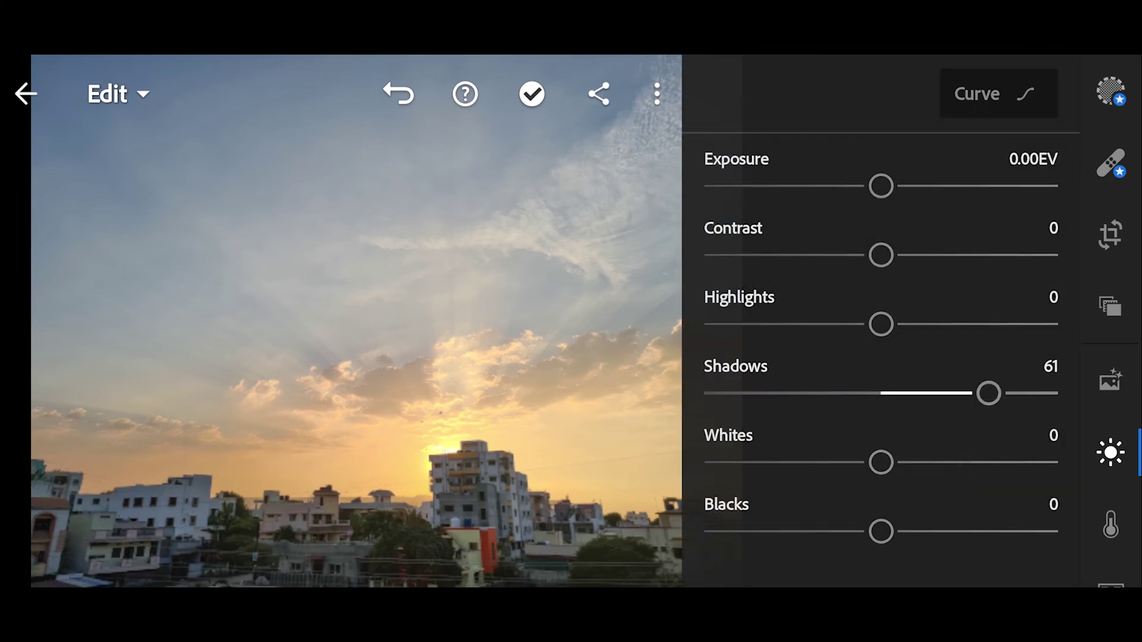
pyautogui.moveTo(881, 324); pyautogui.dragTo(663, 506)
pyautogui.moveTo(707, 357); pyautogui.dragTo(615, 534)
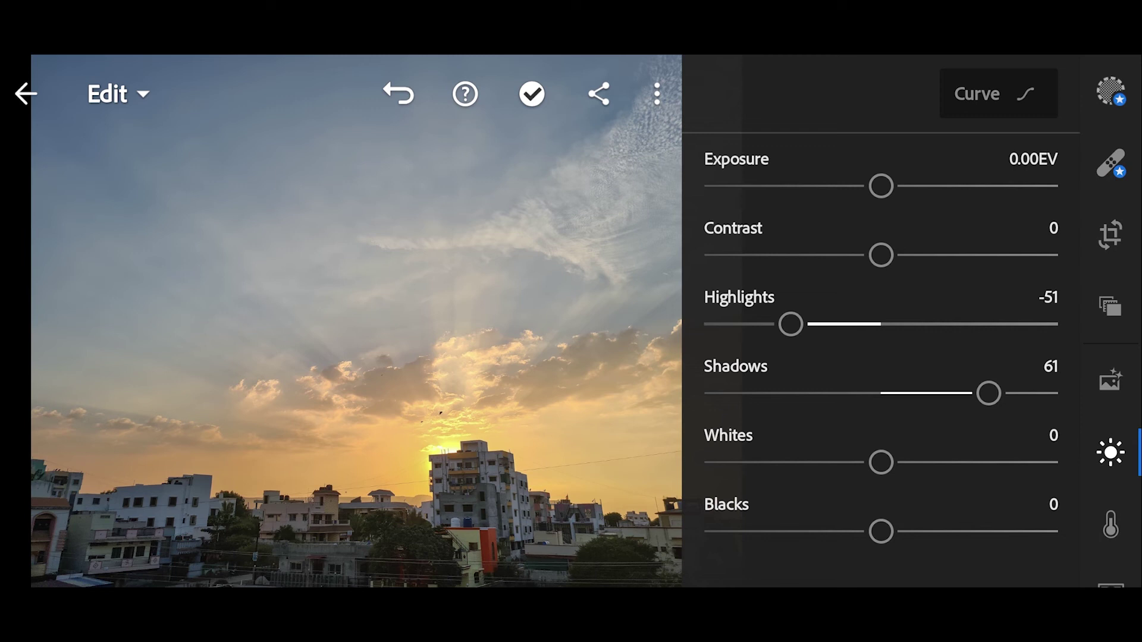
# Step: Set the sunset photo's Whites to -21 and, after trying Blacks at -3, set Blacks to -8
pyautogui.moveTo(881, 467); pyautogui.dragTo(853, 543)
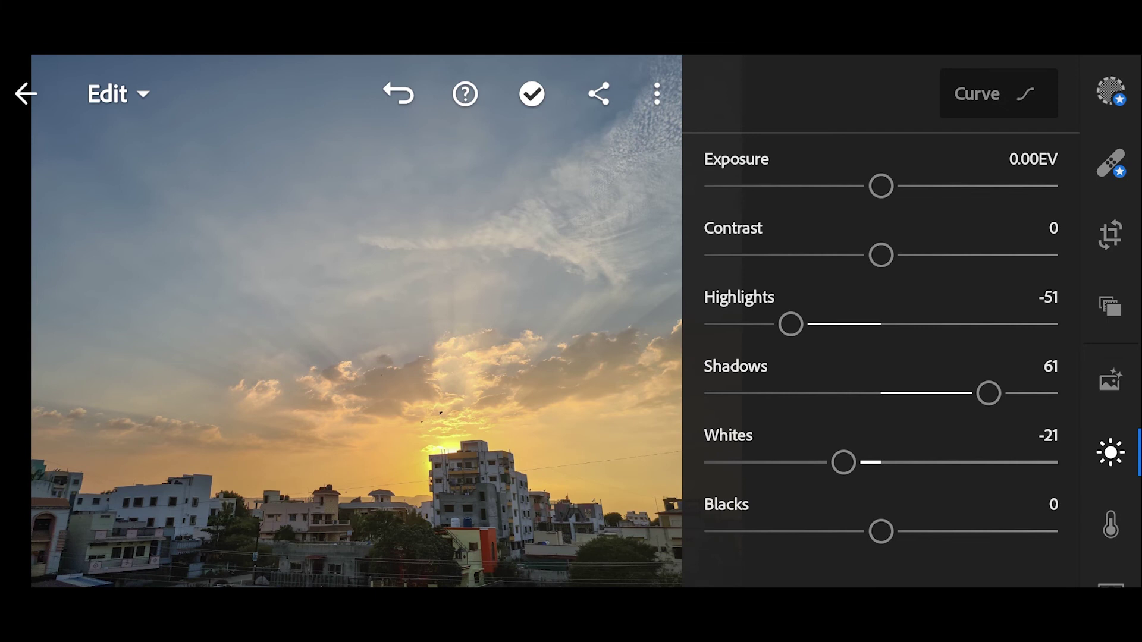
pyautogui.moveTo(879, 543); pyautogui.dragTo(917, 550)
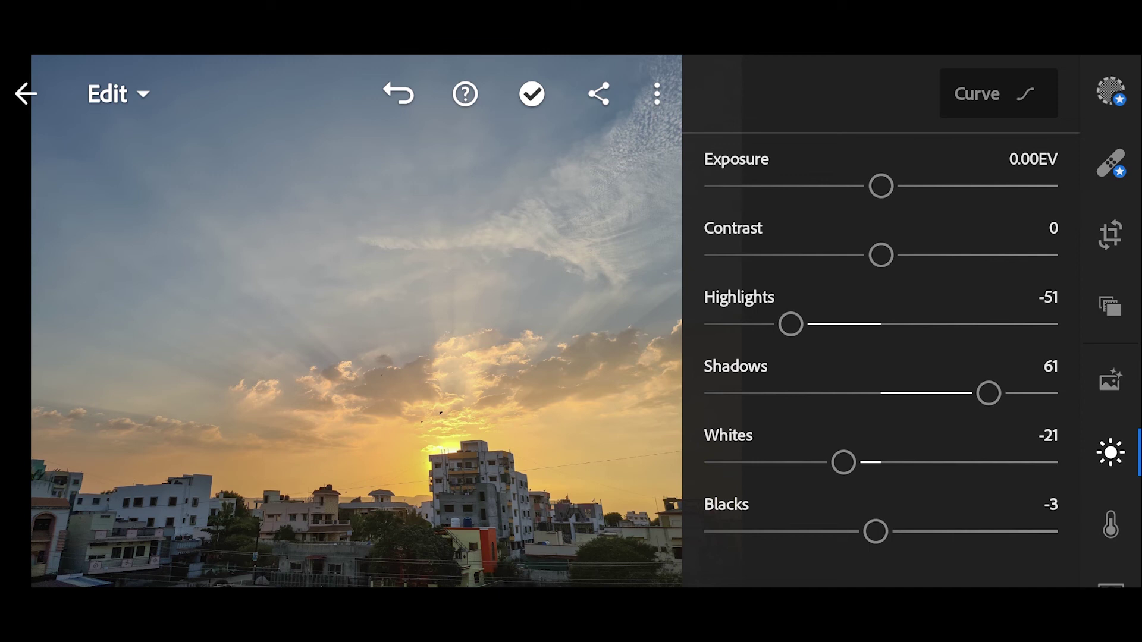
pyautogui.moveTo(874, 542); pyautogui.dragTo(862, 571)
# Step: Set the sunset photo's Contrast to 13, and try a small Exposure change before resetting Exposure to 0.00EV
pyautogui.moveTo(884, 257); pyautogui.dragTo(908, 355)
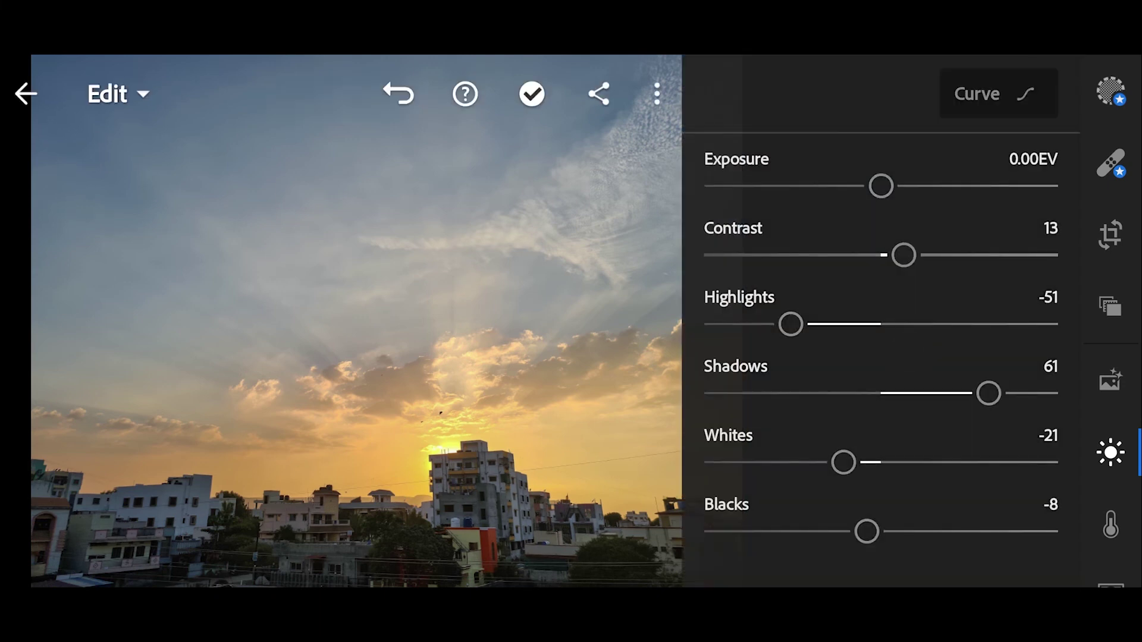
pyautogui.moveTo(880, 186)
pyautogui.mouseDown()
pyautogui.moveTo(922, 187)
pyautogui.moveTo(877, 186)
pyautogui.mouseUp()
pyautogui.doubleClick(879, 186)
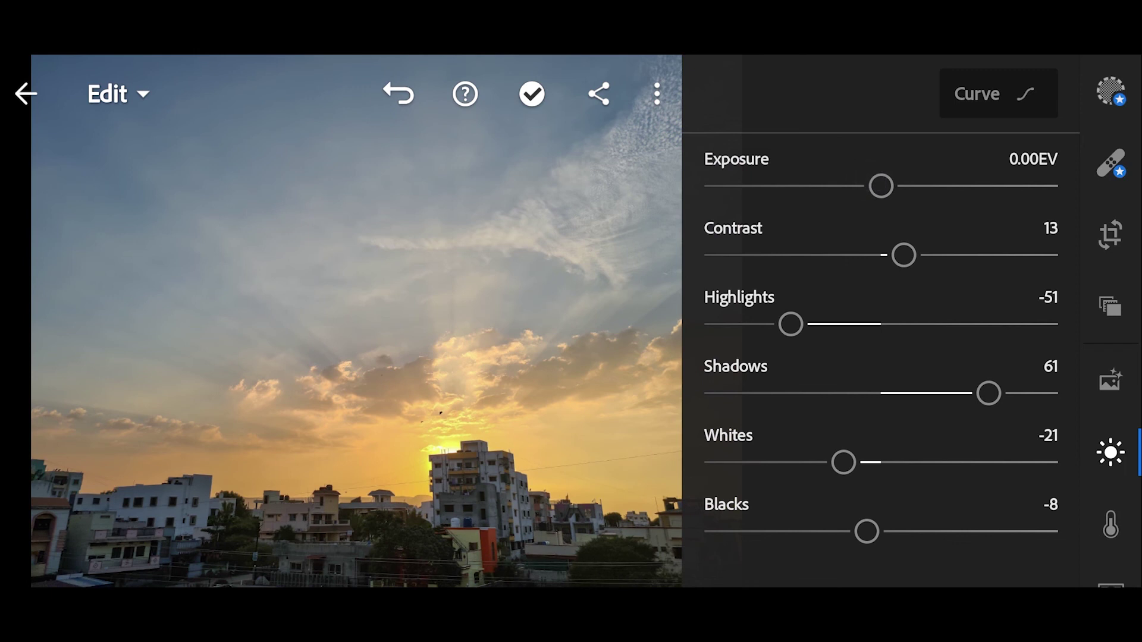
# Step: View the adjusted sunset photo without the controls and bring the light adjustments back
pyautogui.click(374, 364)
pyautogui.click(297, 325)
pyautogui.moveTo(864, 405); pyautogui.dragTo(837, 402)
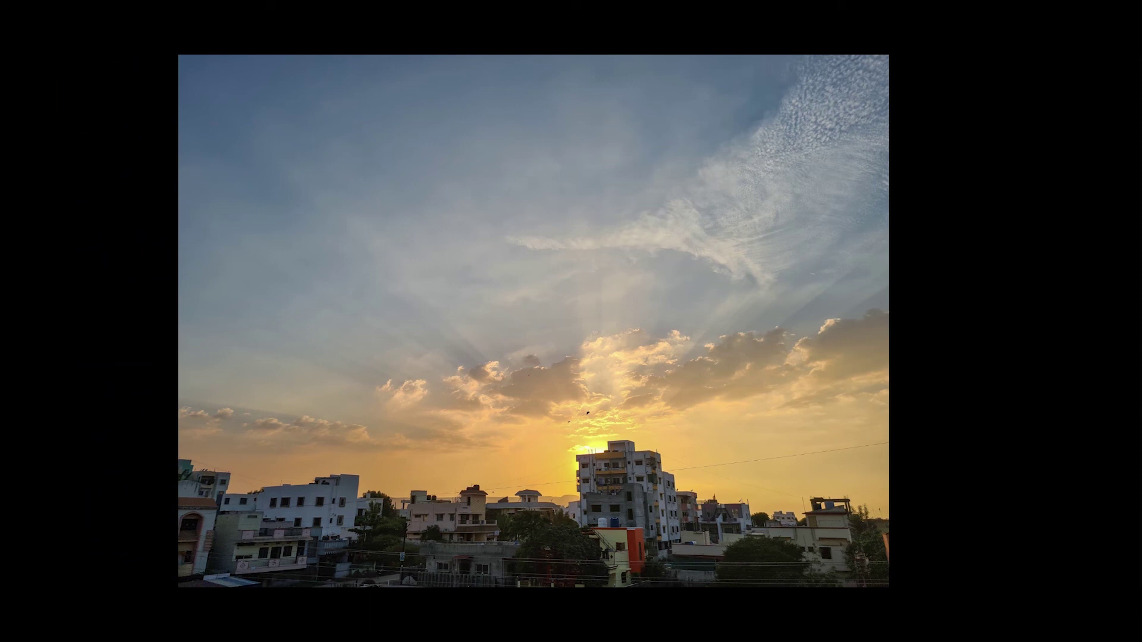
pyautogui.click(910, 416)
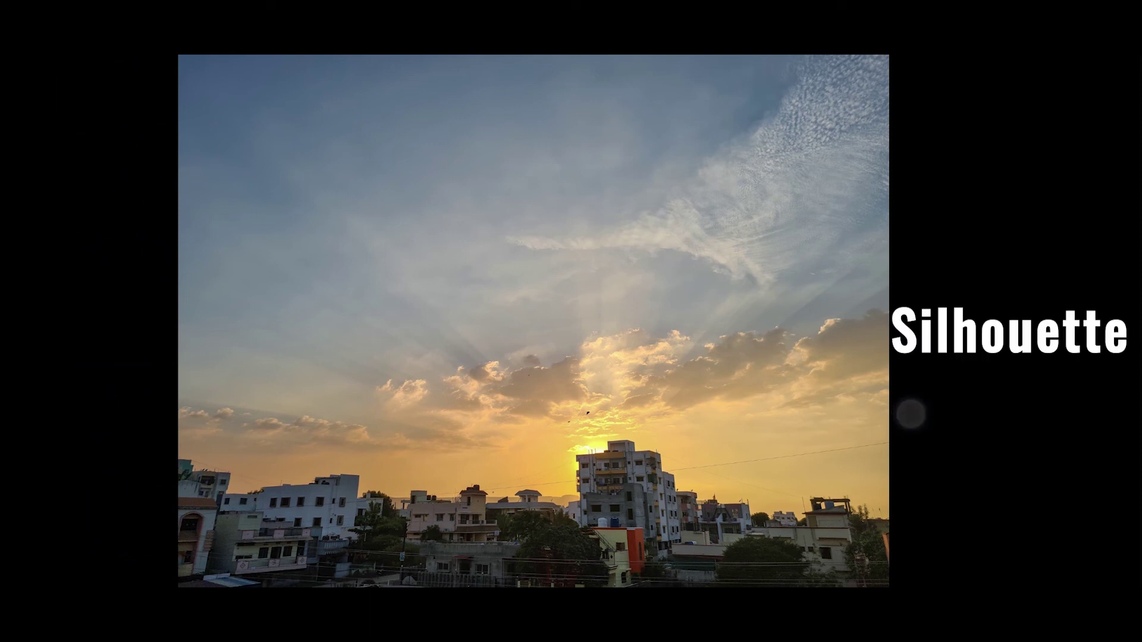
# Step: Reset the sunset photo's Contrast, Highlights, Shadows, Whites and Blacks to 0
pyautogui.doubleClick(903, 255)
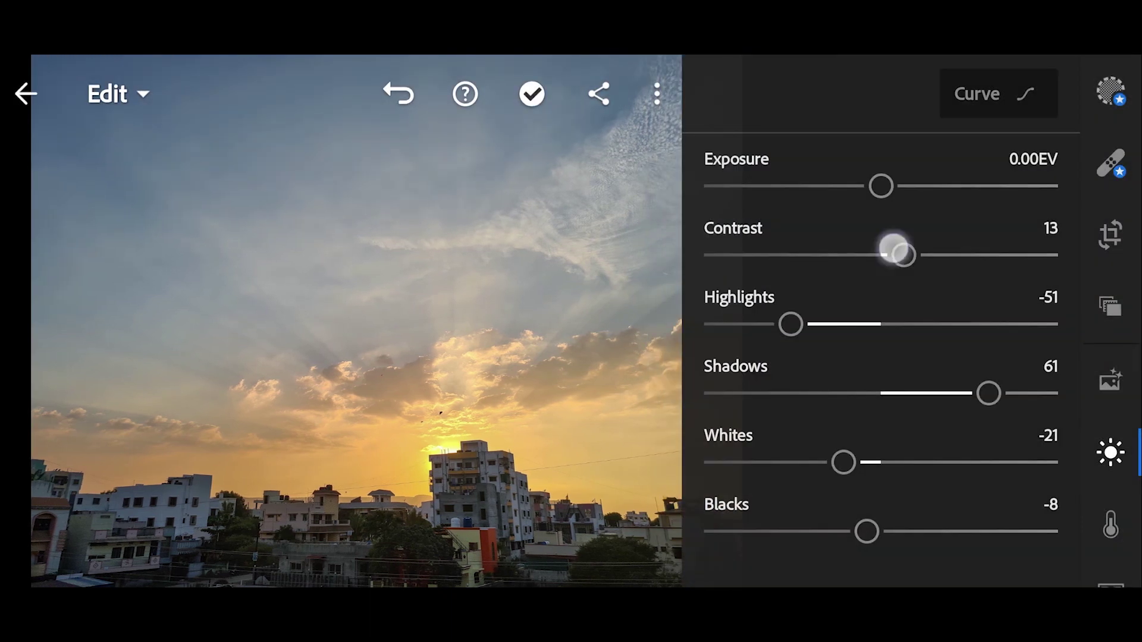
pyautogui.doubleClick(790, 324)
pyautogui.doubleClick(993, 396)
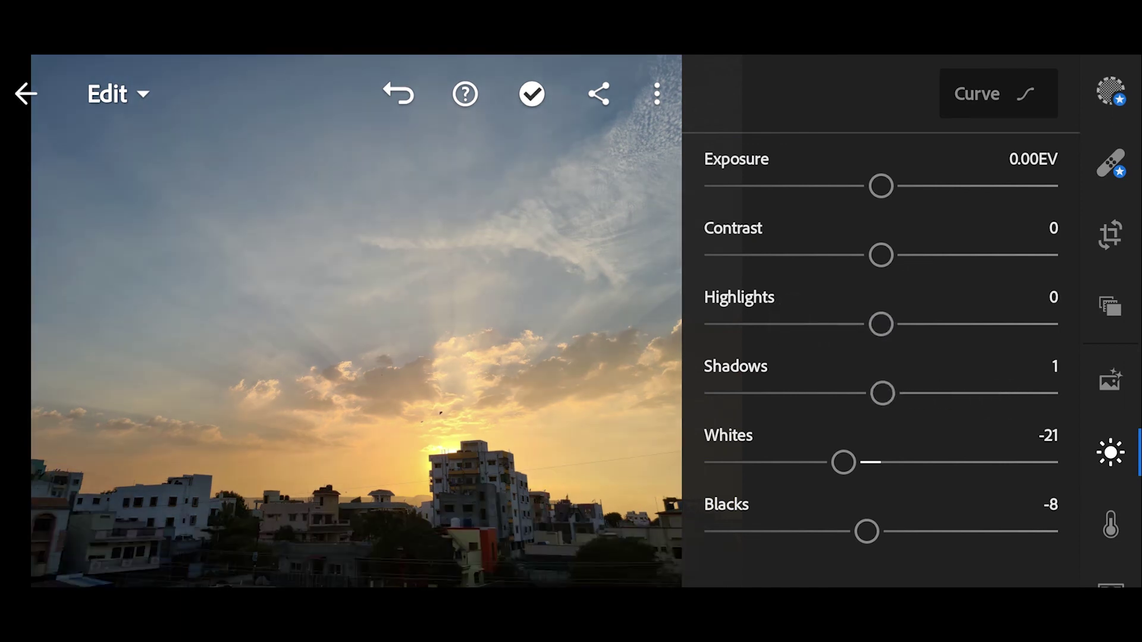
pyautogui.doubleClick(841, 463)
pyautogui.doubleClick(859, 542)
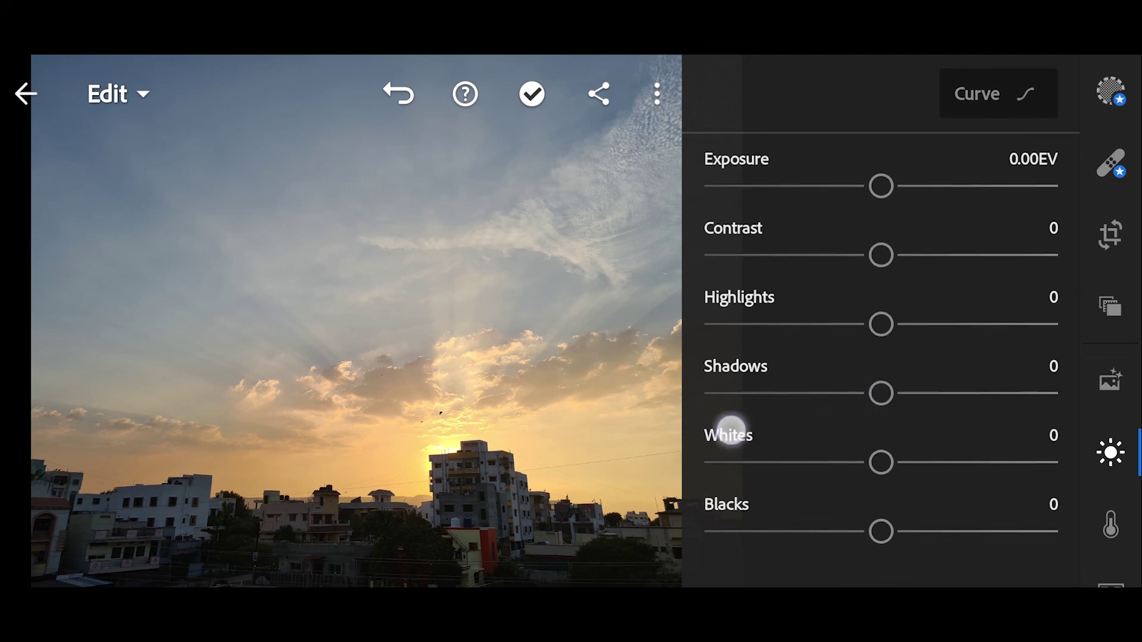
# Step: Darken the buildings into a silhouette by setting Shadows to -100 and Blacks to -45
pyautogui.moveTo(879, 396); pyautogui.dragTo(650, 431)
pyautogui.click(863, 539)
pyautogui.moveTo(863, 538); pyautogui.dragTo(780, 551)
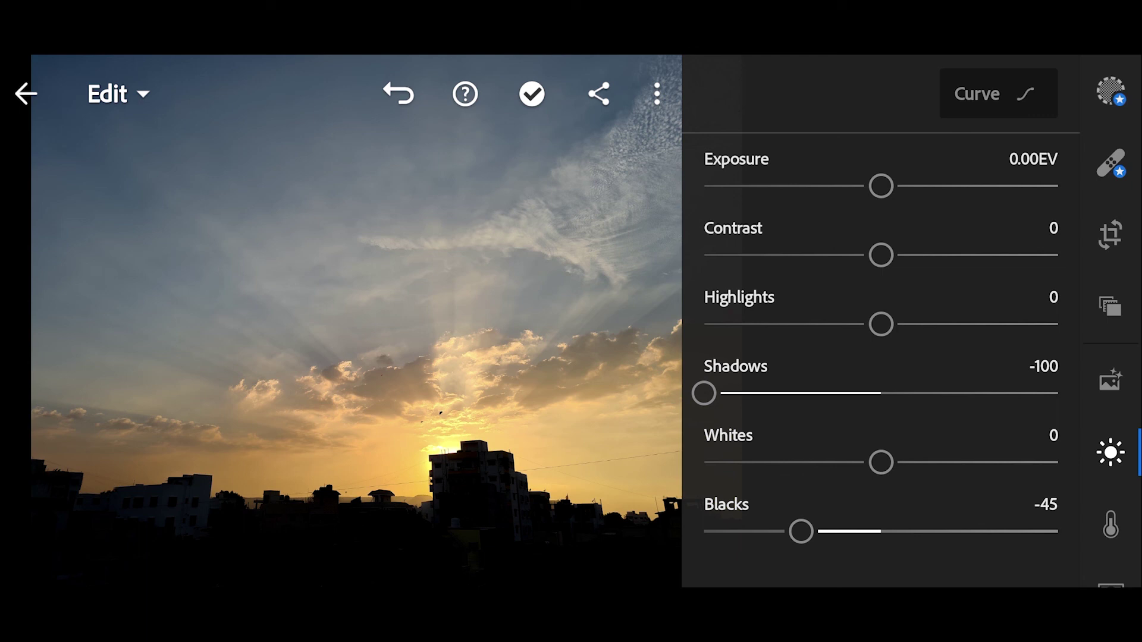
# Step: Set the silhouette photo's Exposure to 0.32EV, Highlights to -44 and Contrast to 12
pyautogui.moveTo(881, 186); pyautogui.dragTo(894, 176)
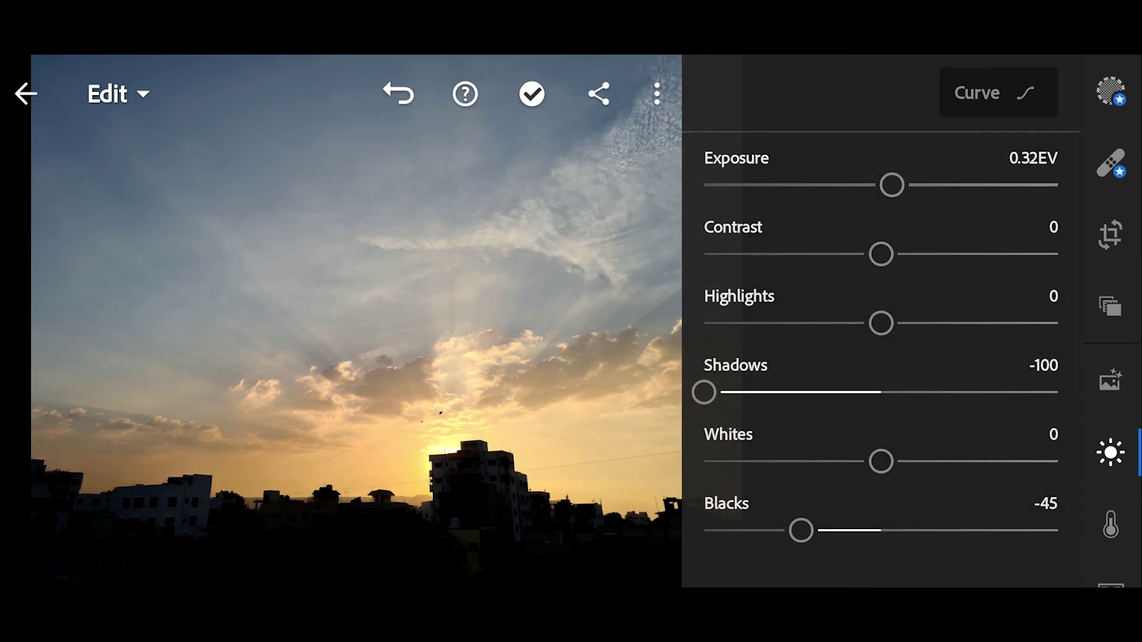
pyautogui.moveTo(880, 324); pyautogui.dragTo(813, 333)
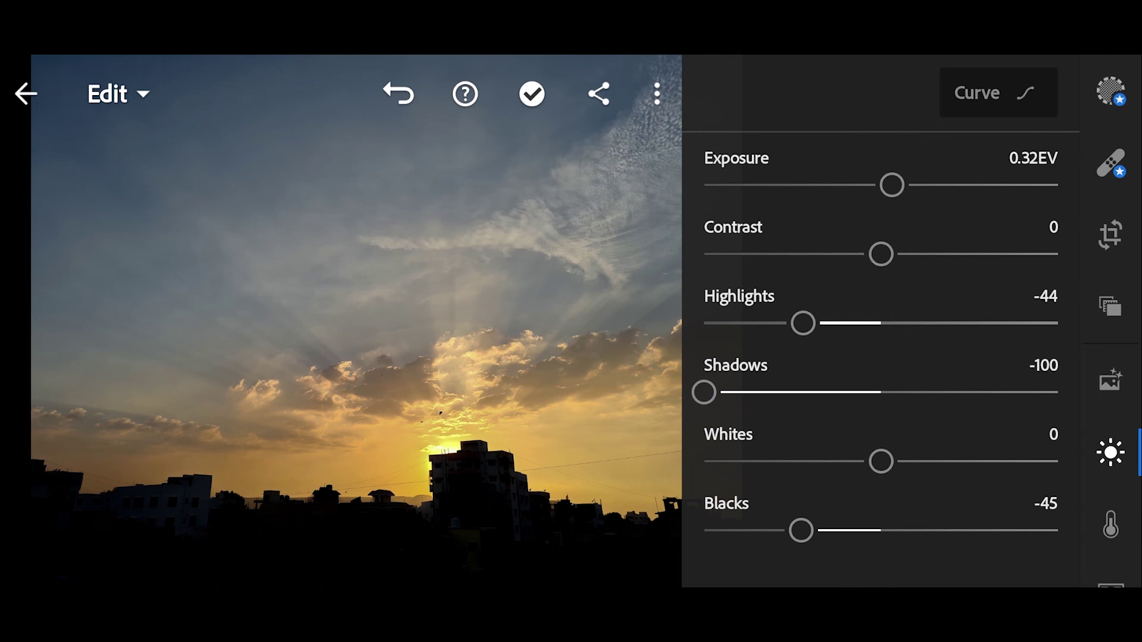
pyautogui.moveTo(881, 254); pyautogui.dragTo(887, 306)
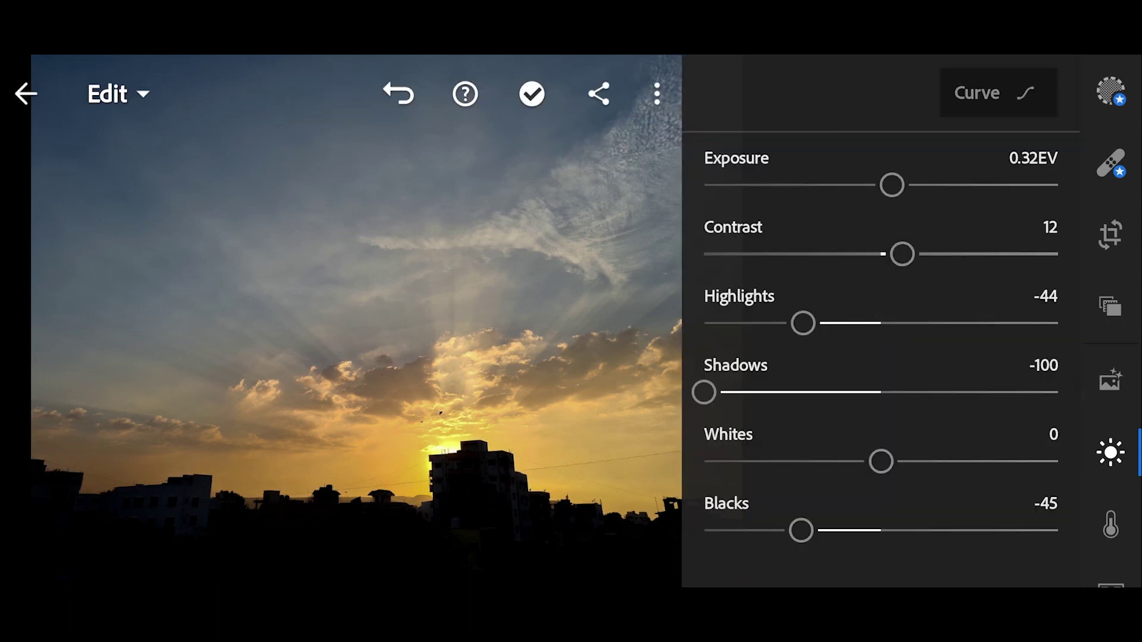